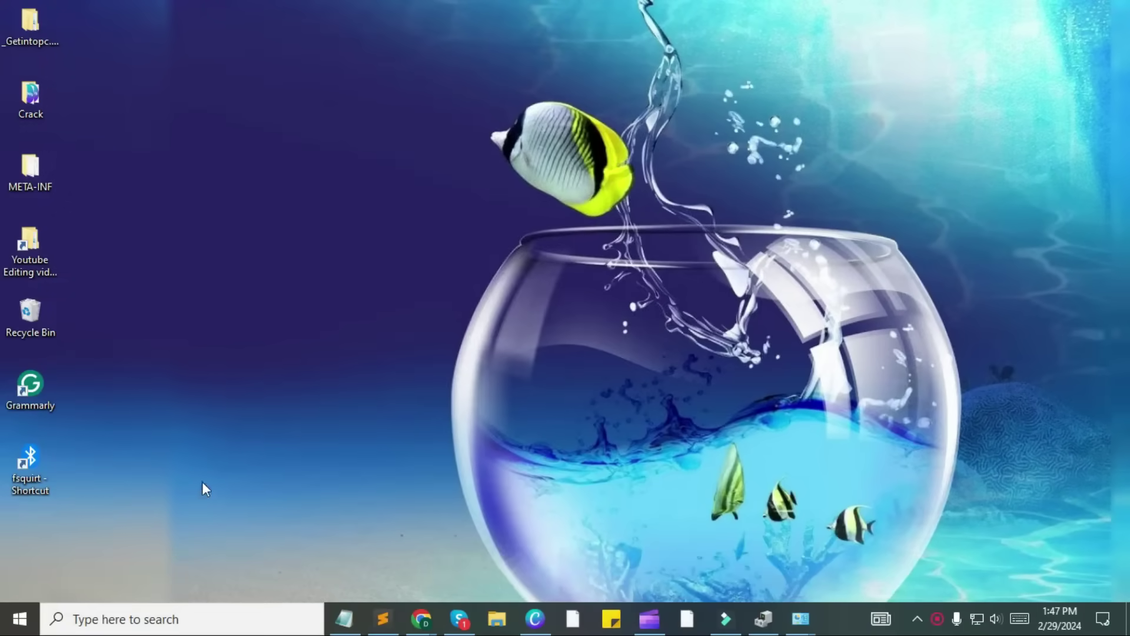
Find the Troubleshoot settings with a Windows search for "trouble" and open them
{"action": "left_click", "coordinate": [88, 620]}
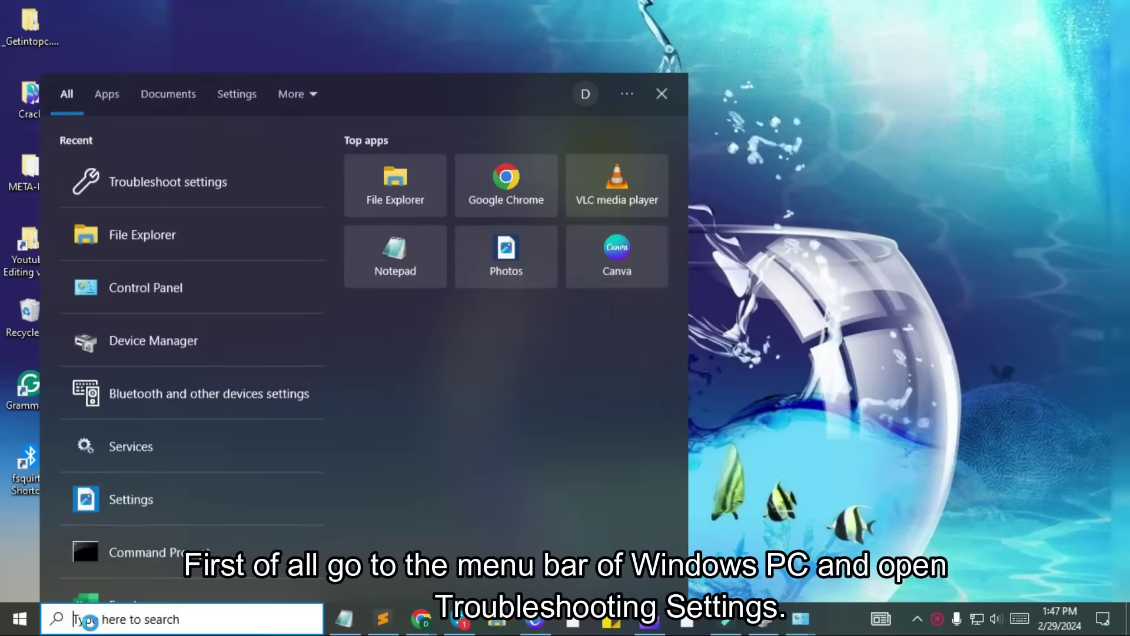
{"action": "type", "text": "troubl"}
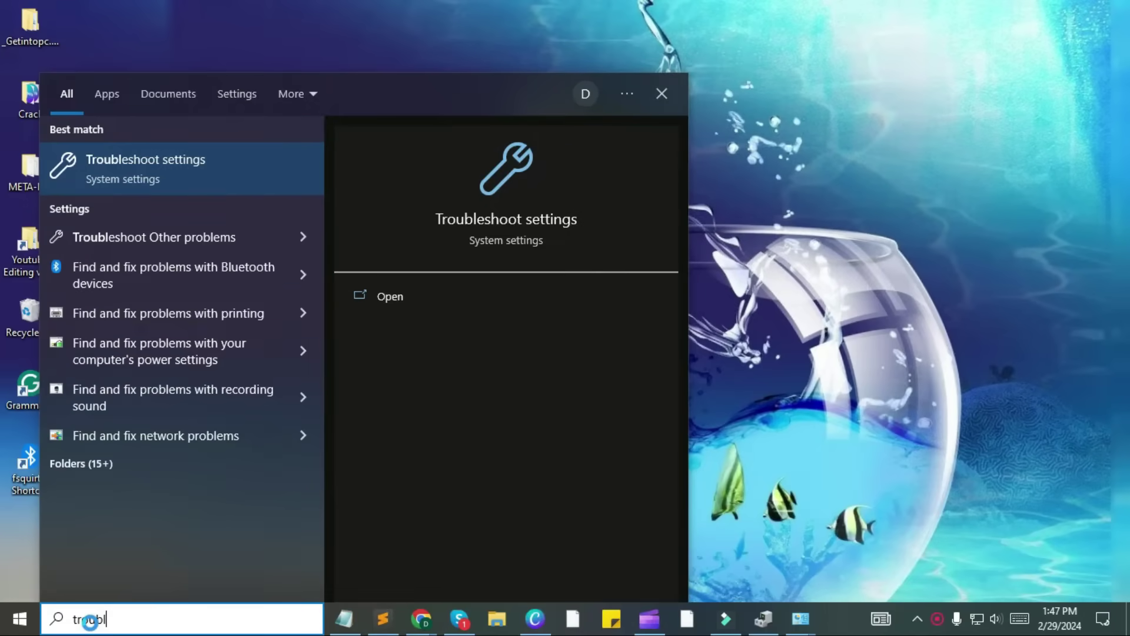
{"action": "type", "text": "e"}
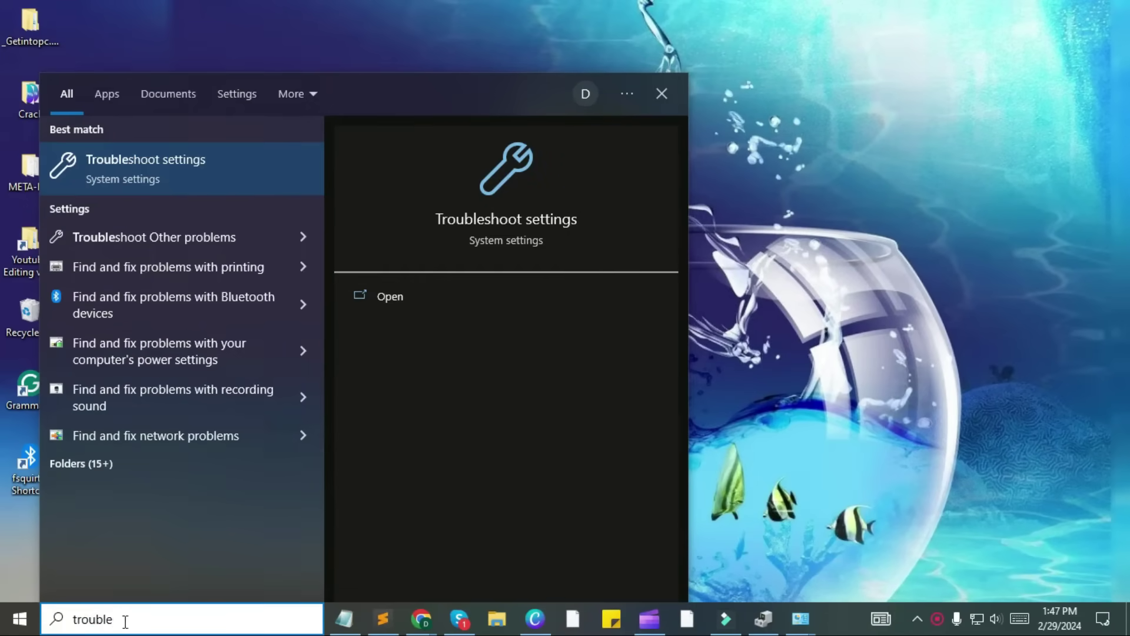
{"action": "left_click", "coordinate": [116, 176]}
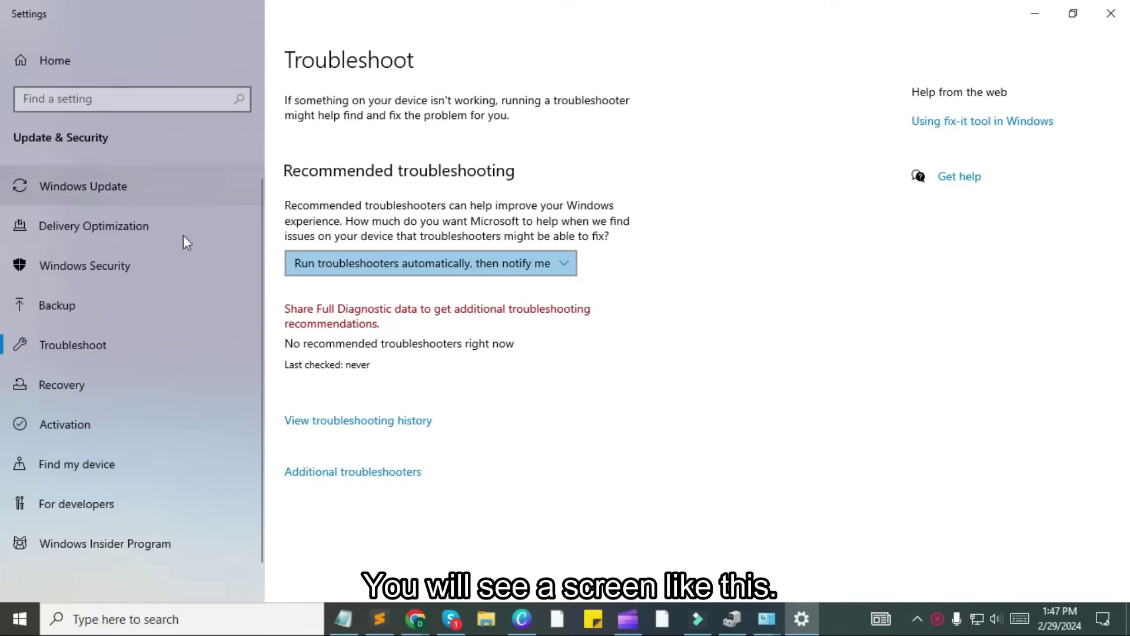
Run the Bluetooth troubleshooter from the additional troubleshooters and close it when it has completed
{"action": "left_click", "coordinate": [341, 473]}
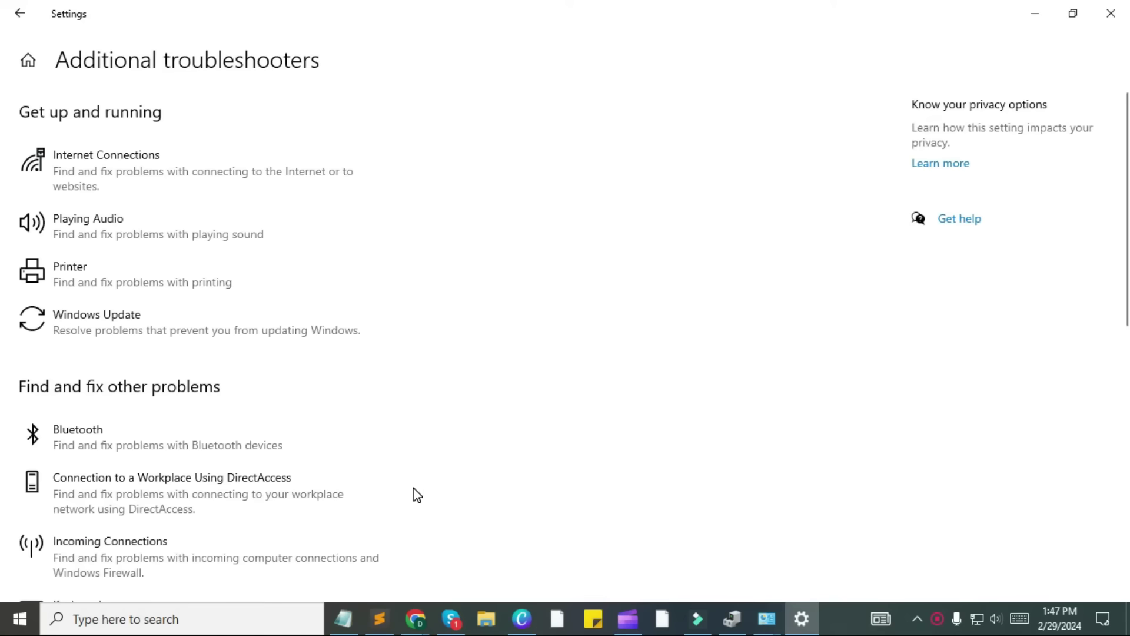
{"action": "left_click", "coordinate": [77, 439]}
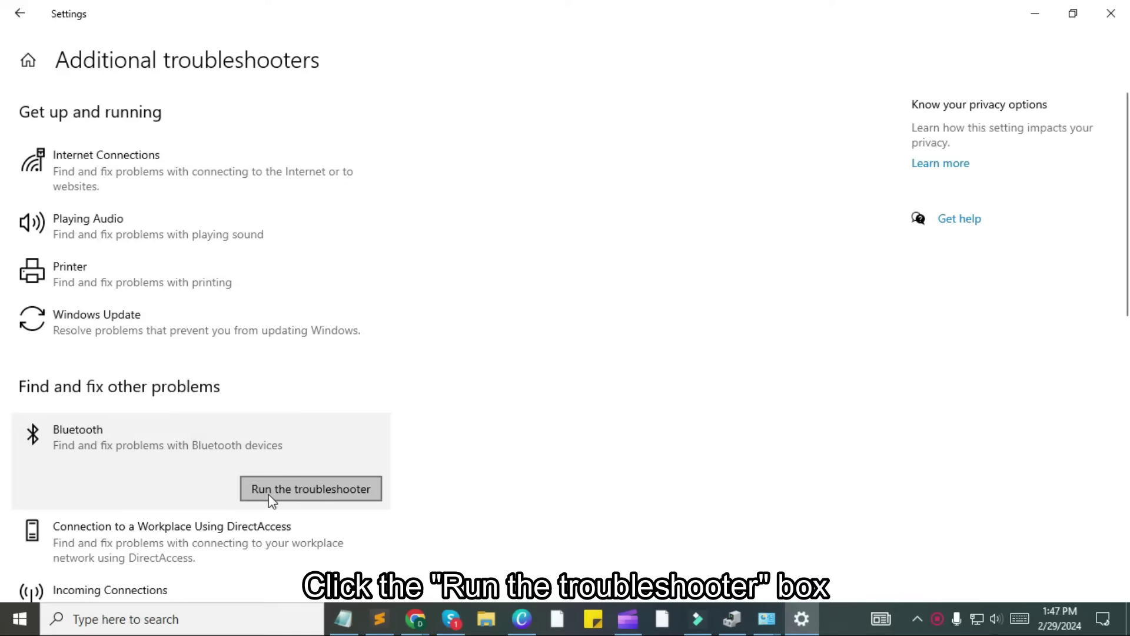
{"action": "left_click", "coordinate": [297, 495]}
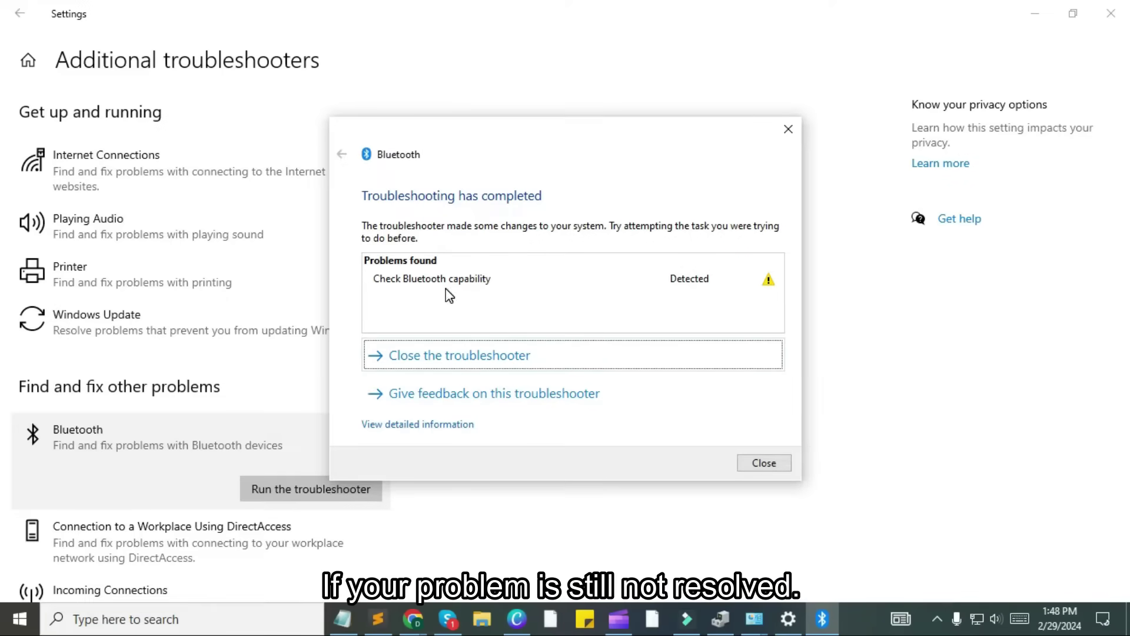
{"action": "left_click", "coordinate": [759, 463]}
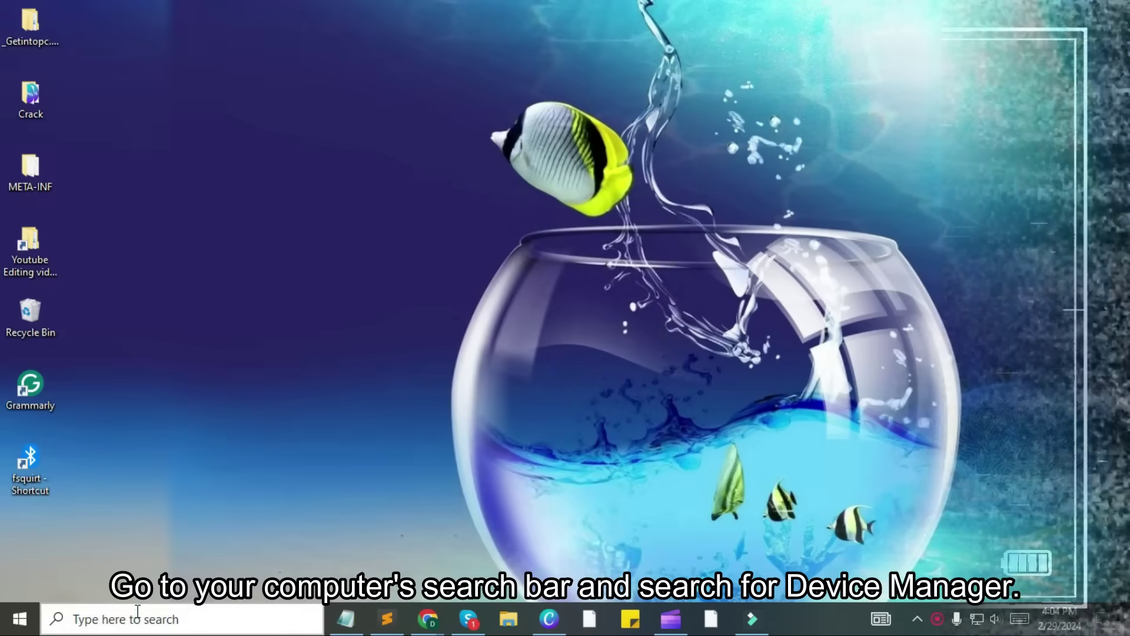
Open Device Manager through a Windows search for "device" and check its device list for a Bluetooth category
{"action": "left_click", "coordinate": [137, 615]}
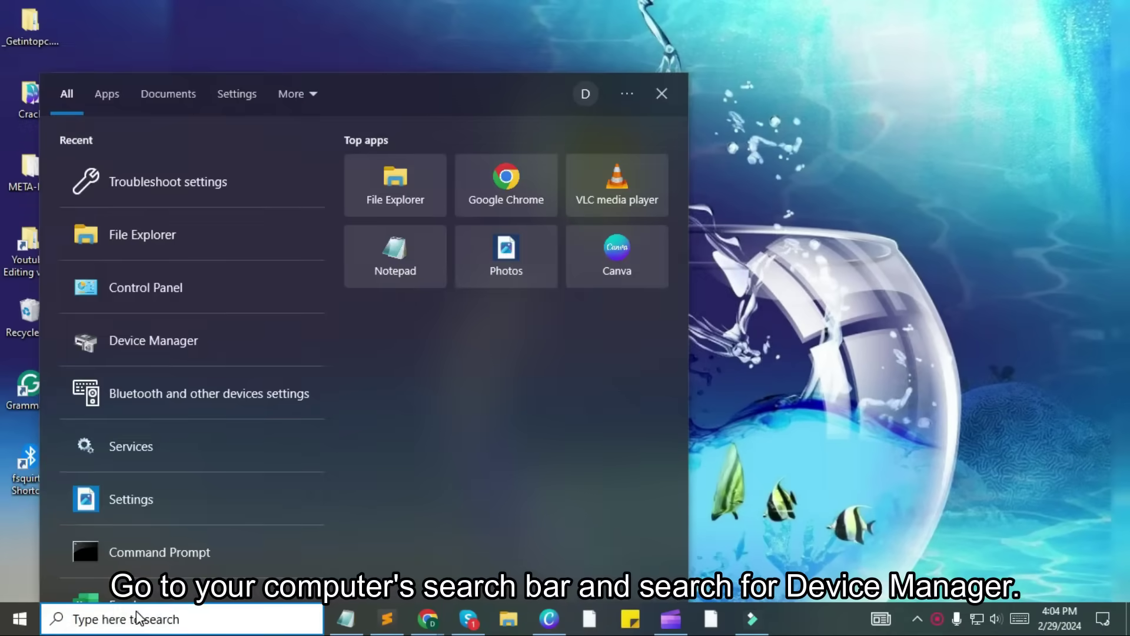
{"action": "type", "text": "devic"}
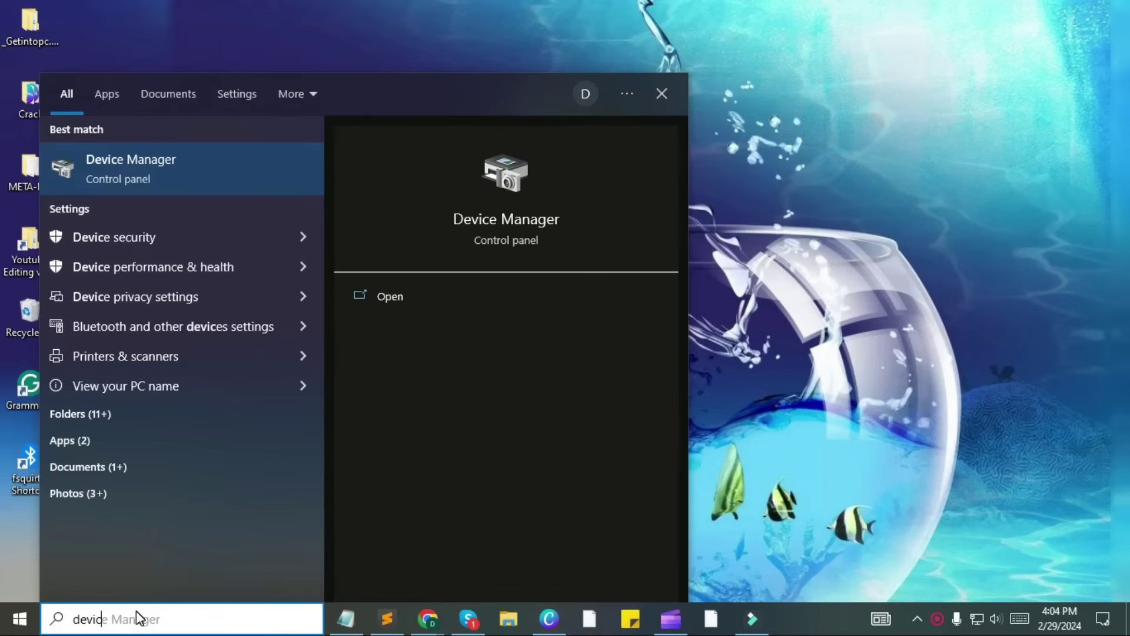
{"action": "type", "text": "e"}
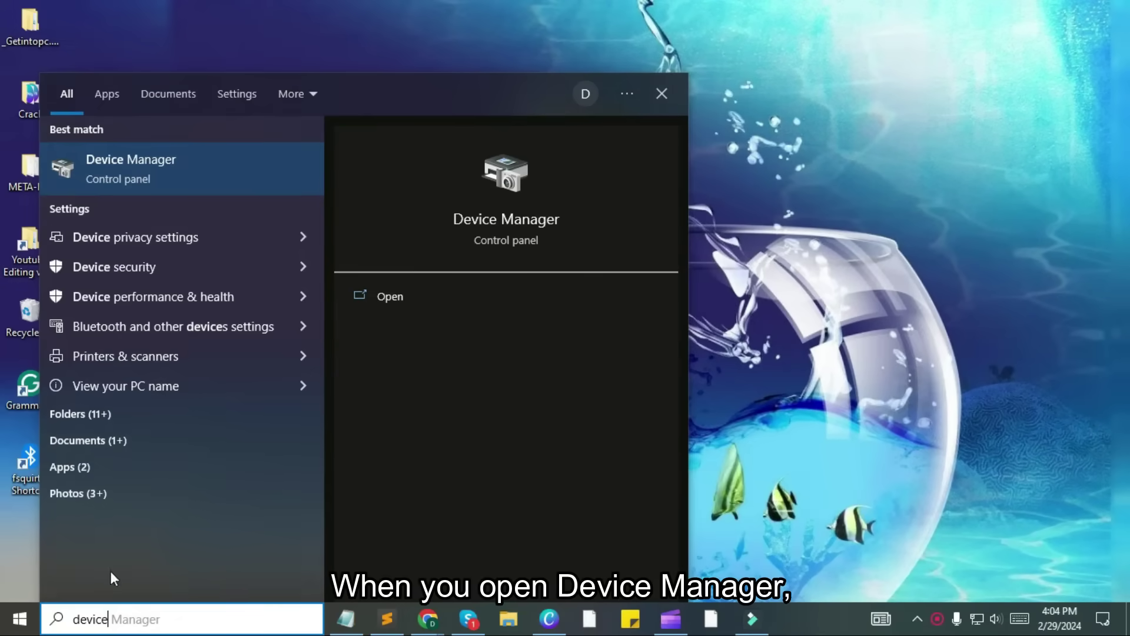
{"action": "left_click", "coordinate": [118, 180]}
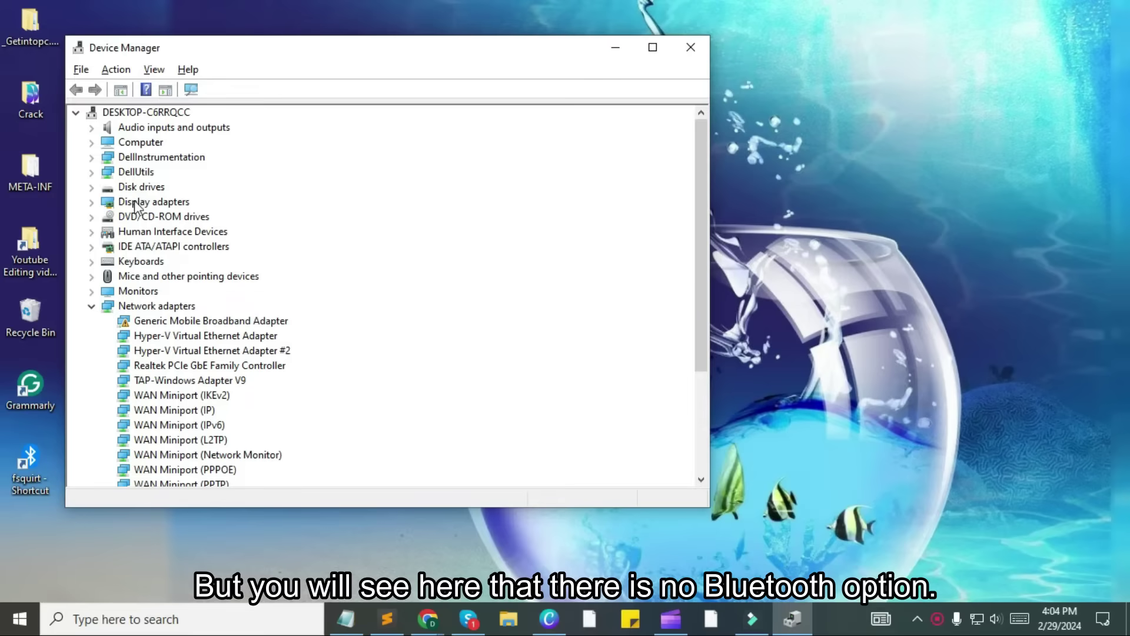
{"action": "scroll", "coordinate": [141, 318], "scroll_direction": "down", "scroll_amount": 4}
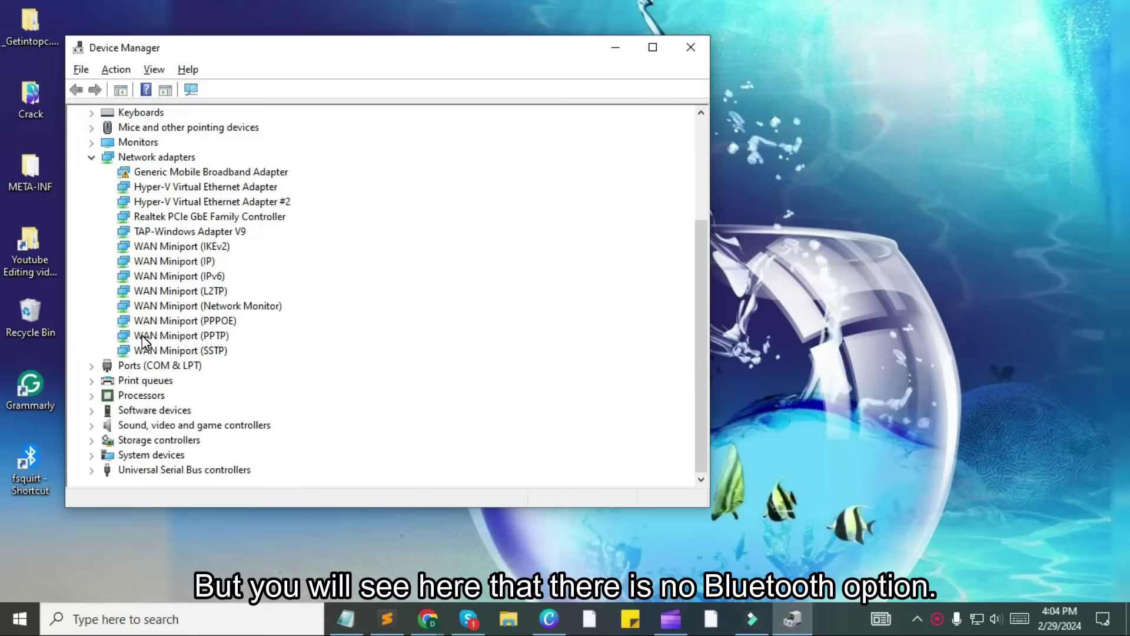
{"action": "scroll", "coordinate": [143, 341], "scroll_direction": "up", "scroll_amount": 4}
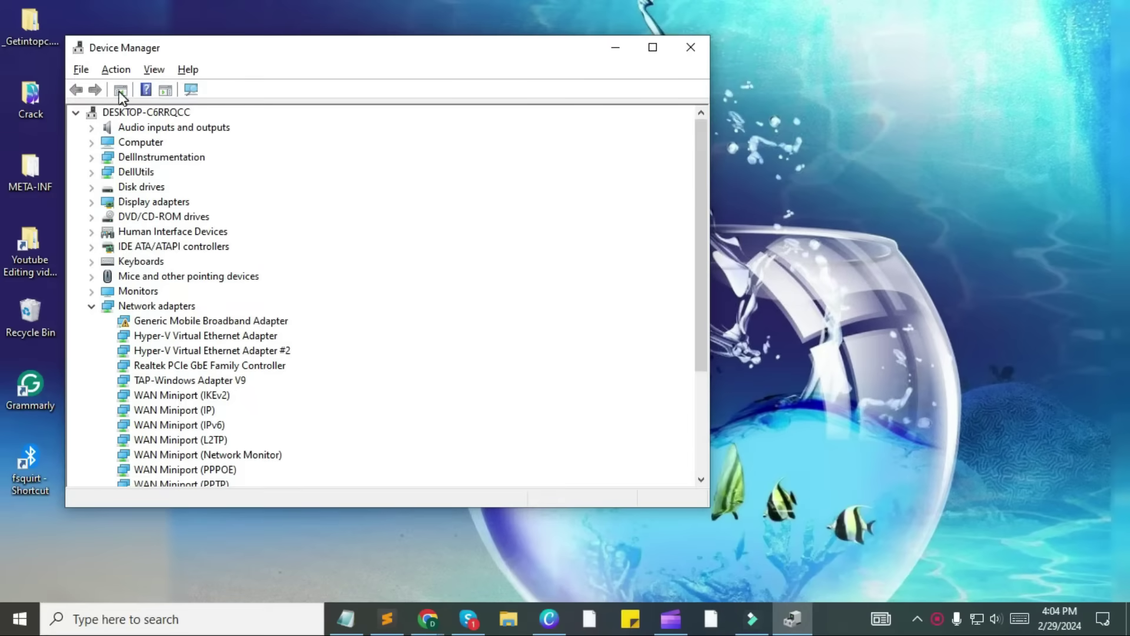
Scan the computer for hardware changes, starting from the PC's root entry in Device Manager
{"action": "left_click", "coordinate": [132, 112]}
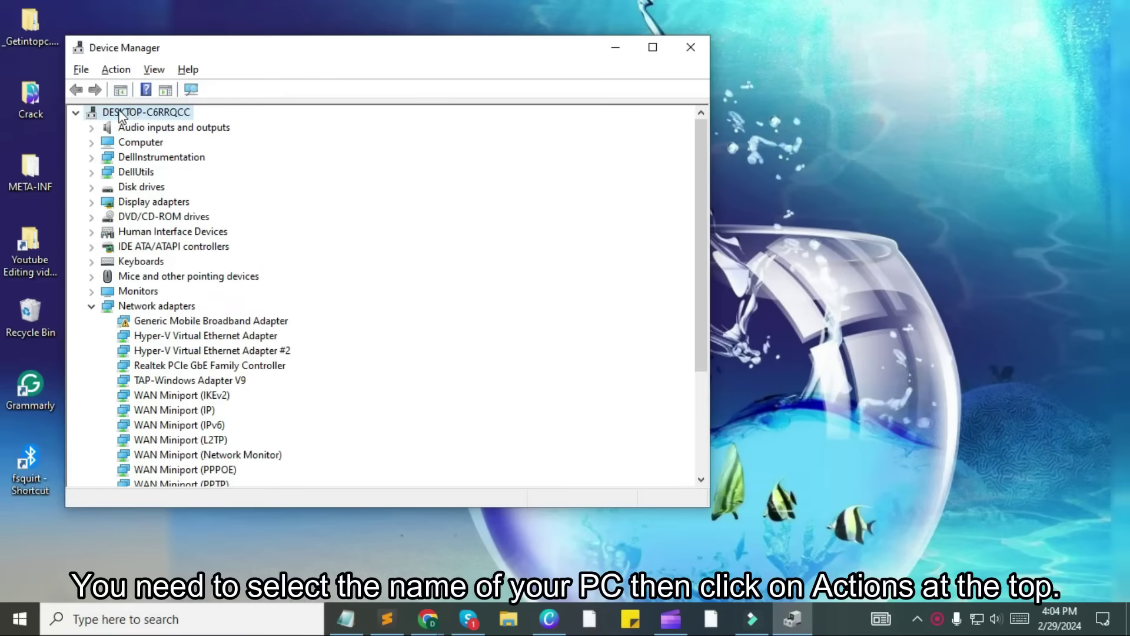
{"action": "left_click", "coordinate": [115, 71]}
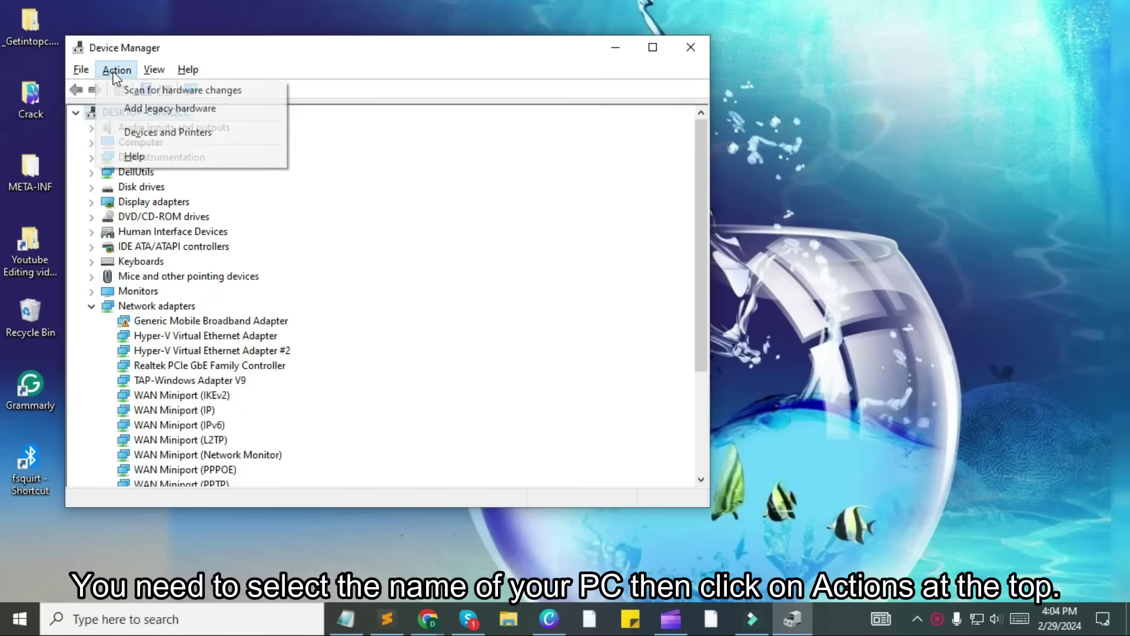
{"action": "left_click", "coordinate": [178, 94]}
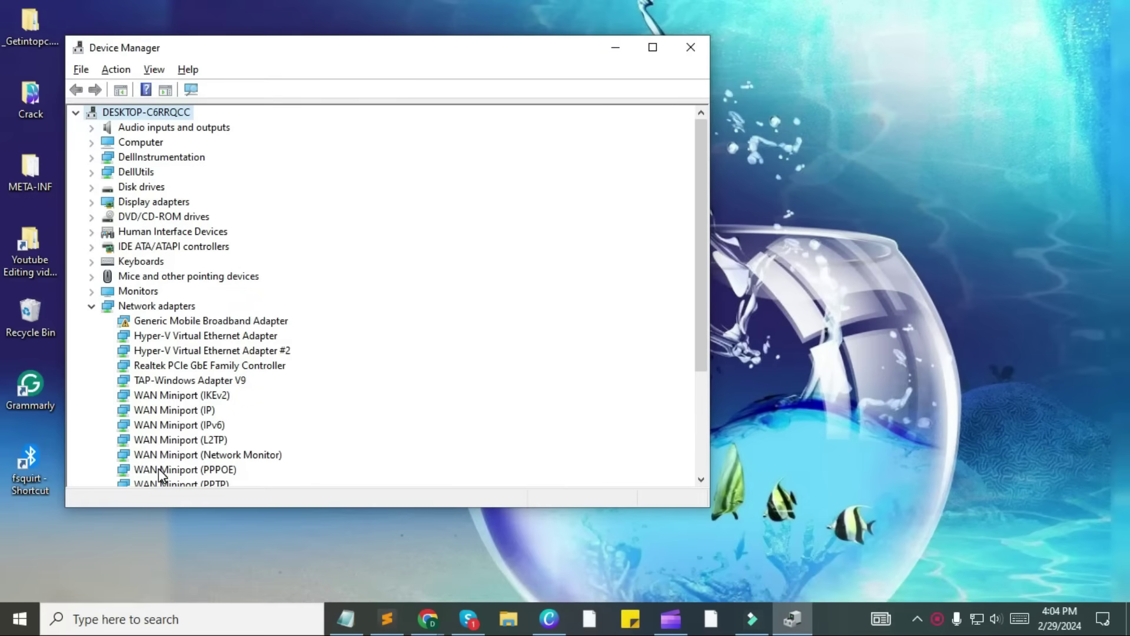
Start adding legacy hardware in Device Manager and choose Network adapters as the hardware type to install
{"action": "left_click", "coordinate": [115, 69]}
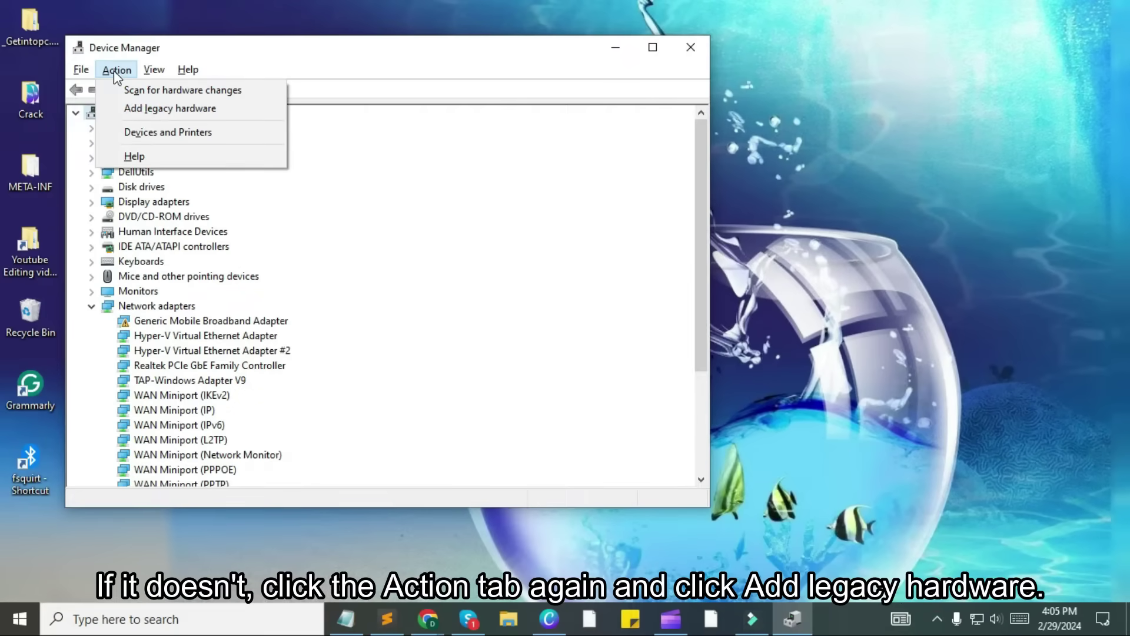
{"action": "left_click", "coordinate": [168, 111]}
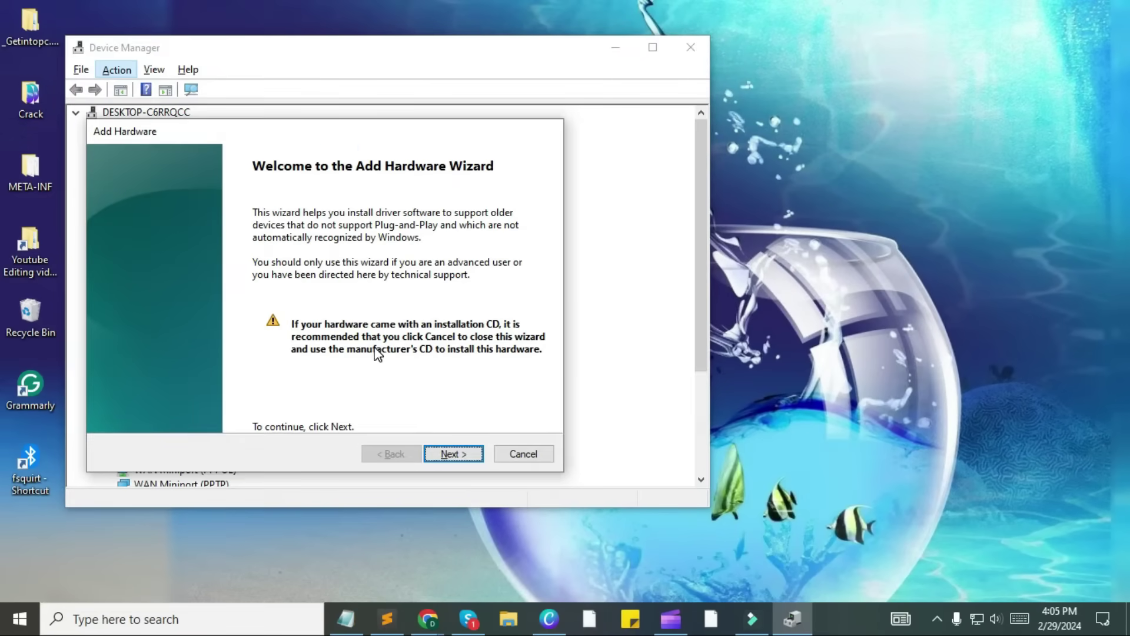
{"action": "left_click", "coordinate": [437, 454]}
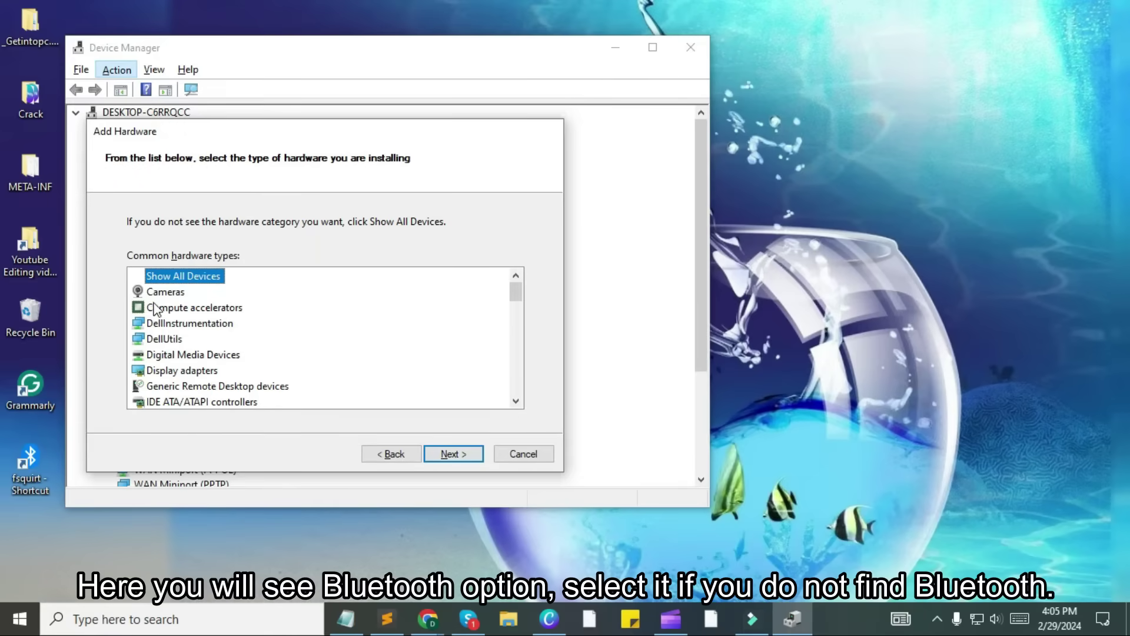
{"action": "scroll", "coordinate": [155, 309], "scroll_direction": "down", "scroll_amount": 2}
{"action": "scroll", "coordinate": [154, 310], "scroll_direction": "down", "scroll_amount": 3}
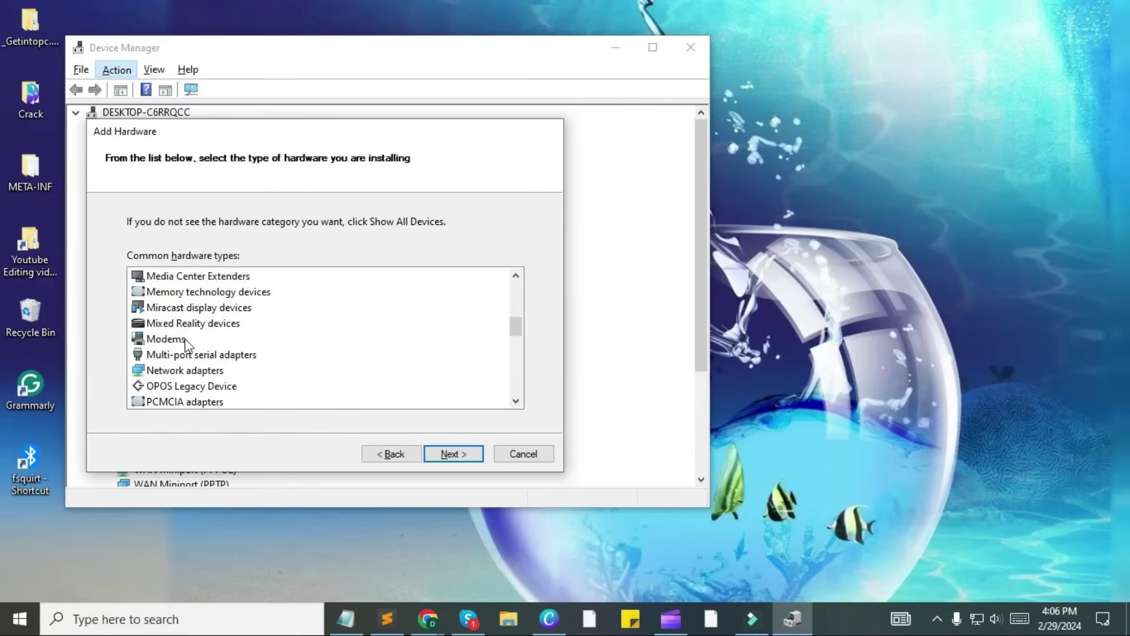
{"action": "left_click", "coordinate": [181, 370]}
{"action": "scroll", "coordinate": [180, 368], "scroll_direction": "down", "scroll_amount": 2}
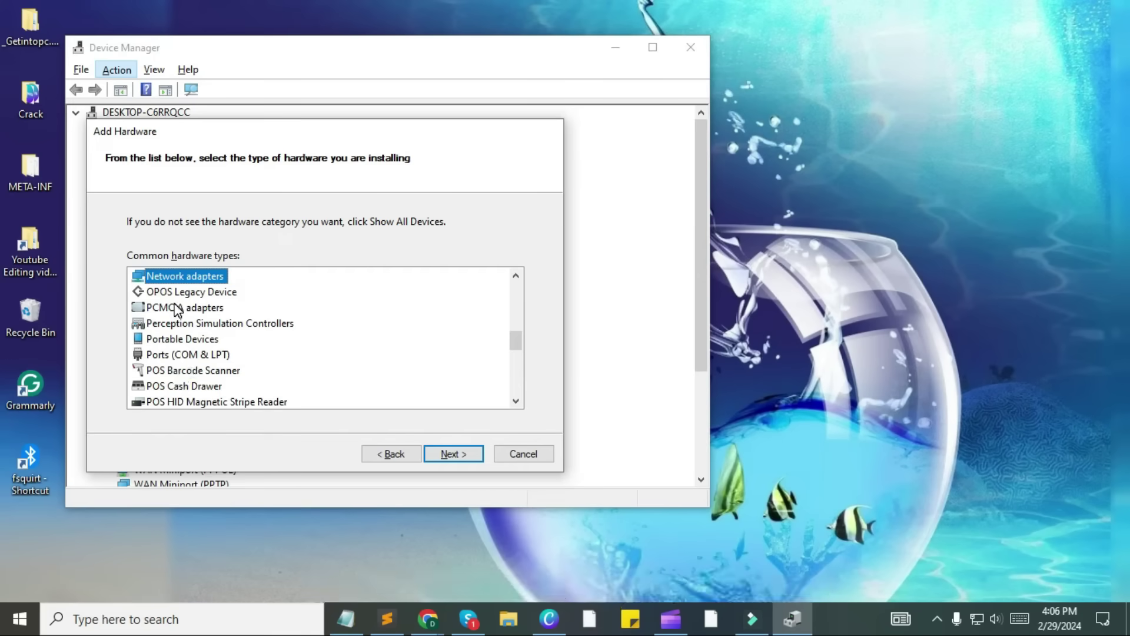
{"action": "left_click", "coordinate": [448, 454]}
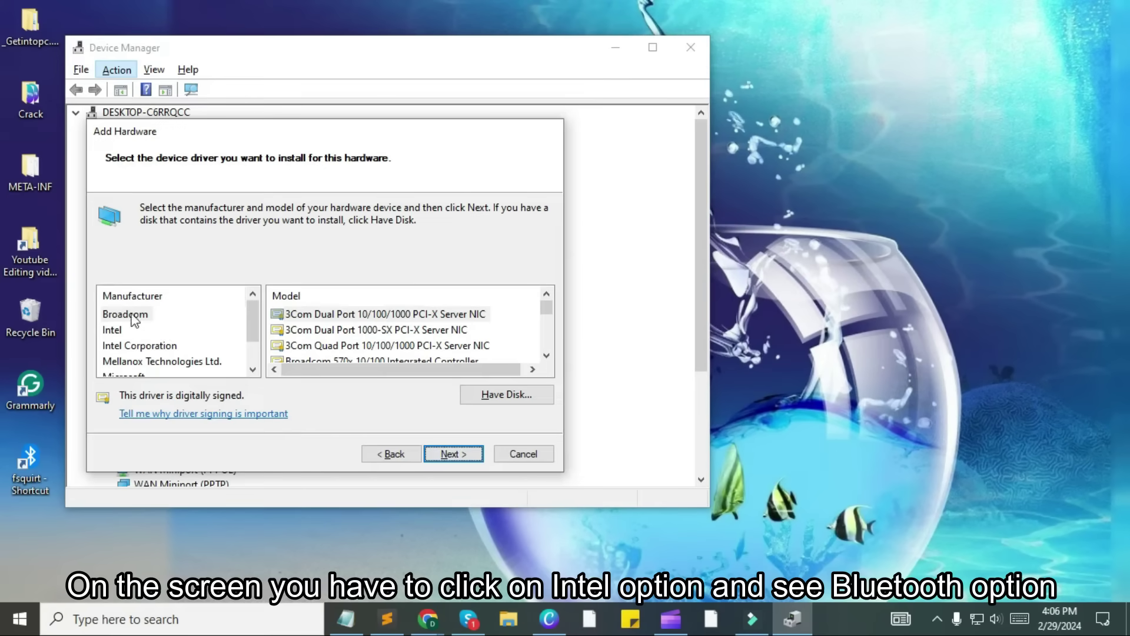
Look through the Intel and Intel Corporation driver models for a Bluetooth entry
{"action": "left_click", "coordinate": [104, 333]}
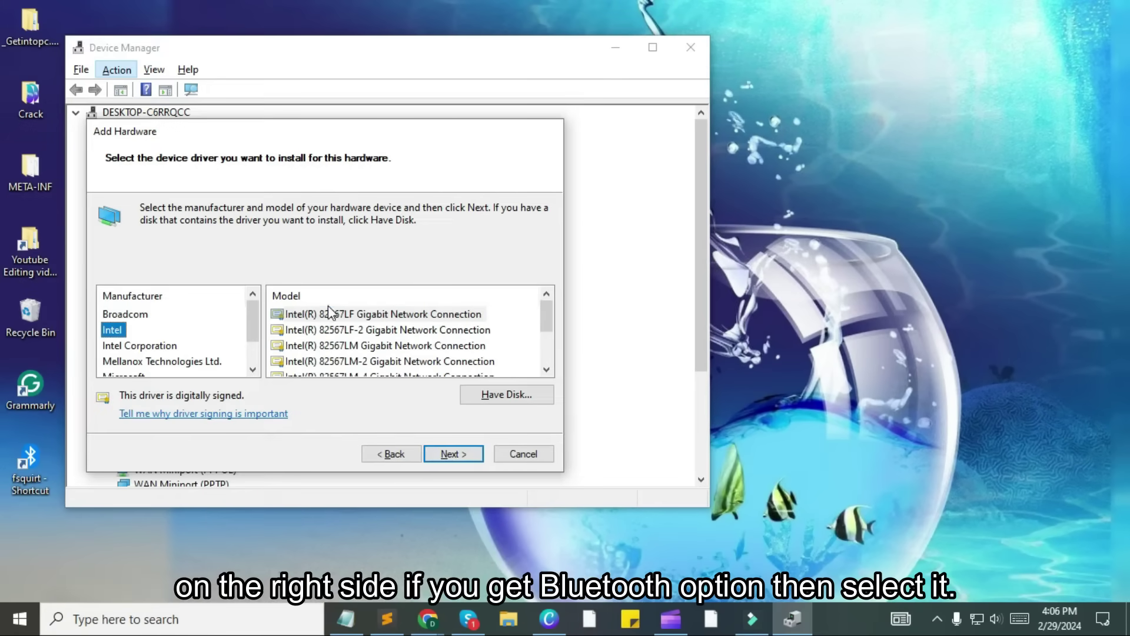
{"action": "scroll", "coordinate": [329, 327], "scroll_direction": "down", "scroll_amount": 2}
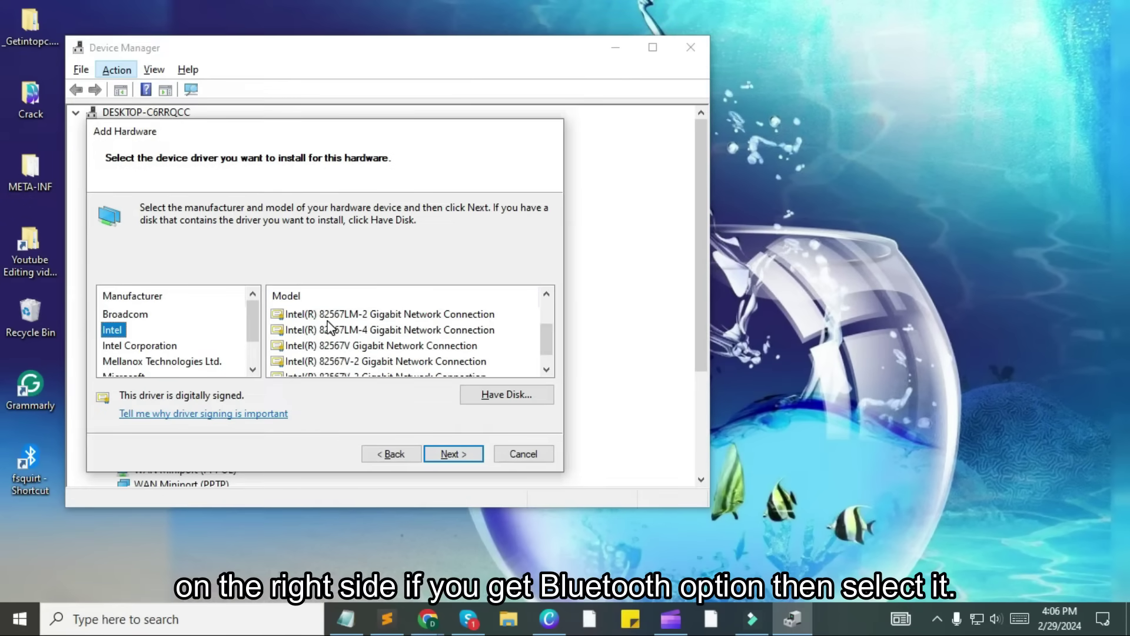
{"action": "left_click", "coordinate": [179, 348]}
{"action": "scroll", "coordinate": [319, 317], "scroll_direction": "down", "scroll_amount": 3}
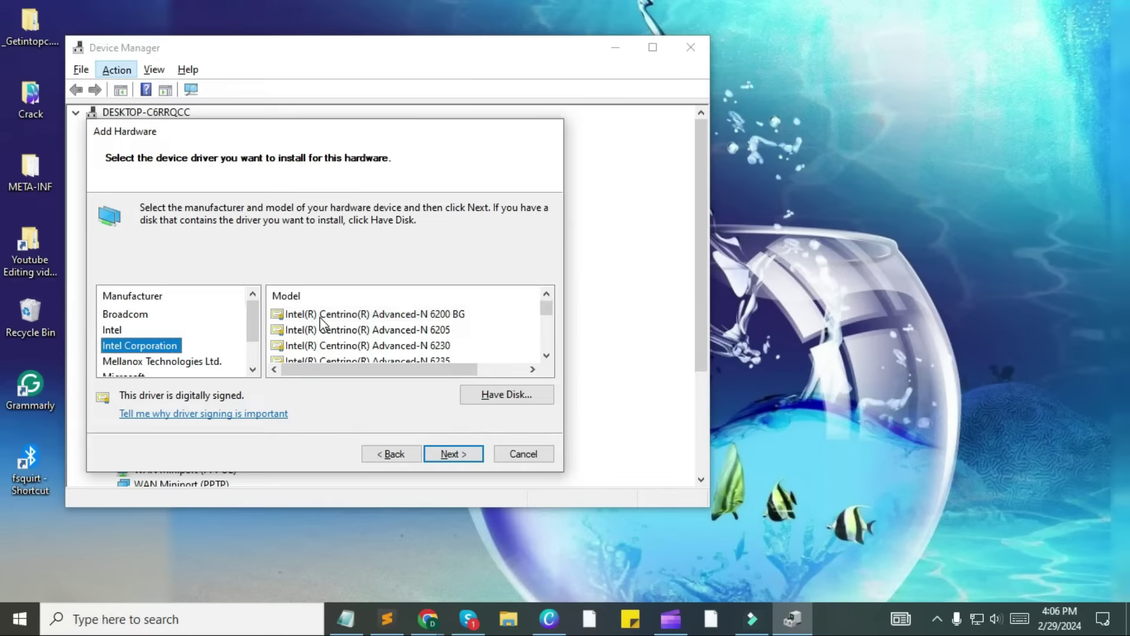
{"action": "scroll", "coordinate": [320, 317], "scroll_direction": "down", "scroll_amount": 6}
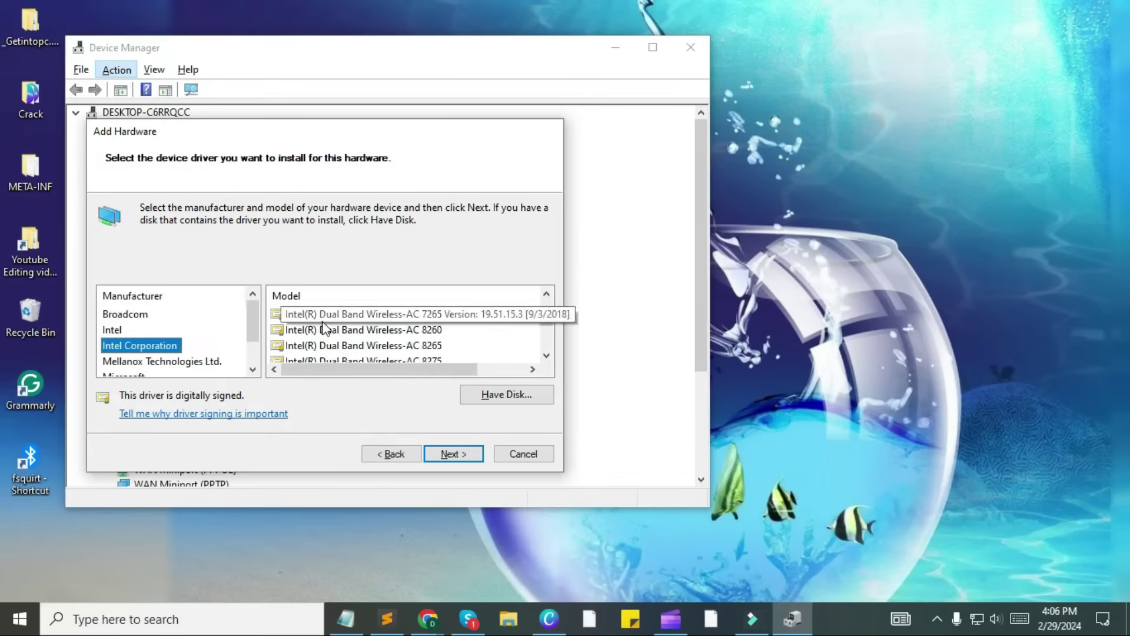
{"action": "scroll", "coordinate": [325, 346], "scroll_direction": "down", "scroll_amount": 6}
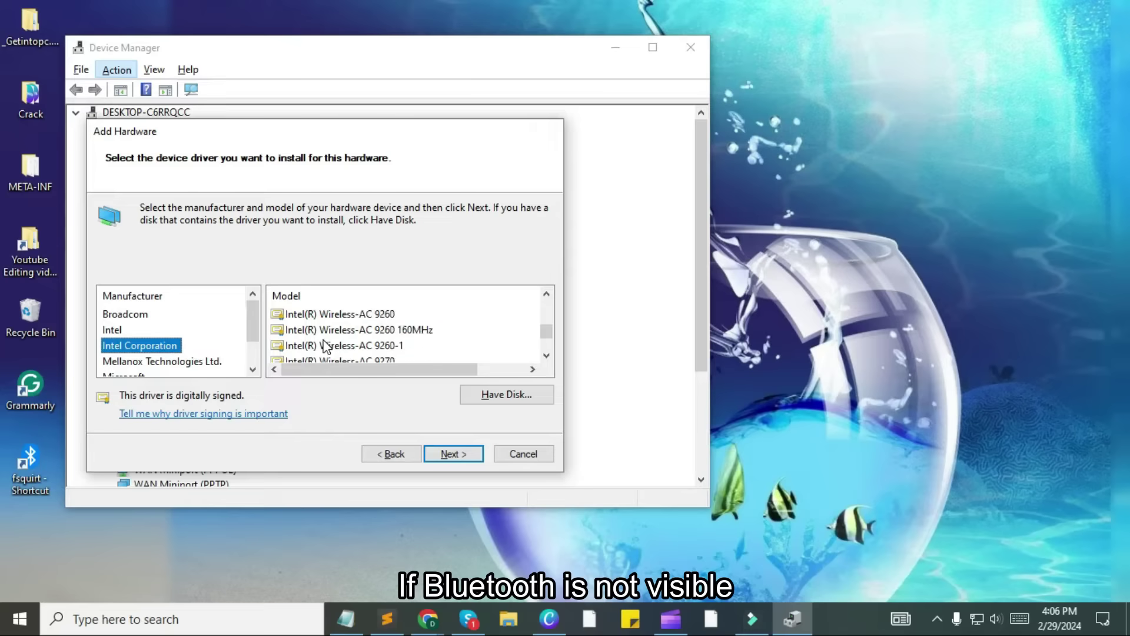
{"action": "scroll", "coordinate": [325, 346], "scroll_direction": "down", "scroll_amount": 2}
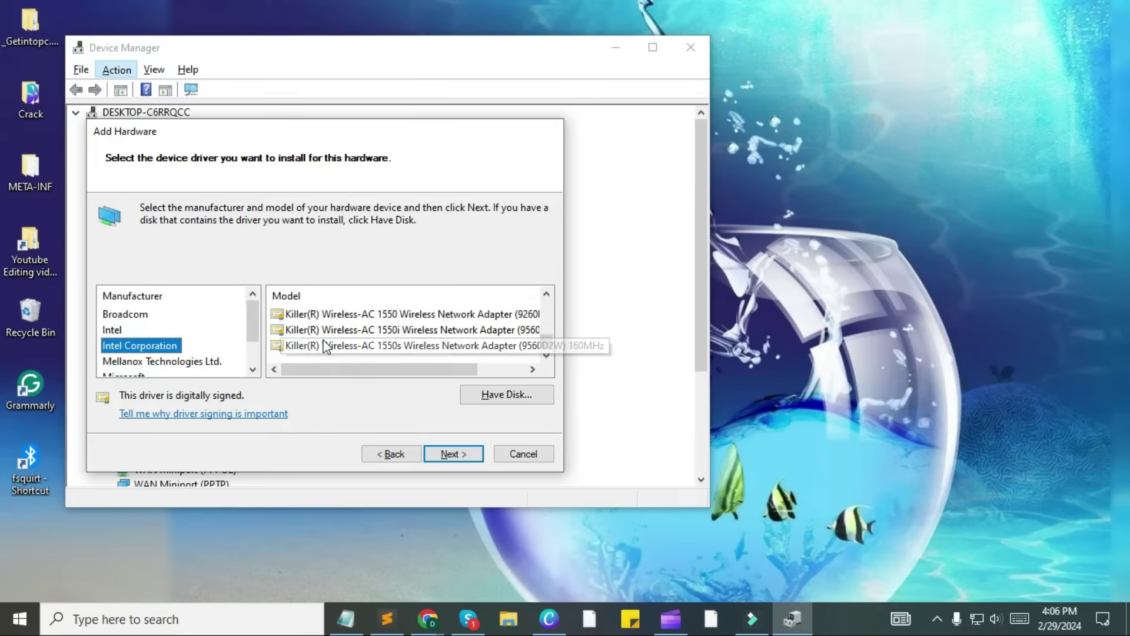
Install Microsoft's Generic Mobile Broadband Adapter driver and finish the Add Hardware wizard
{"action": "scroll", "coordinate": [141, 347], "scroll_direction": "down", "scroll_amount": 1}
{"action": "left_click", "coordinate": [141, 347]}
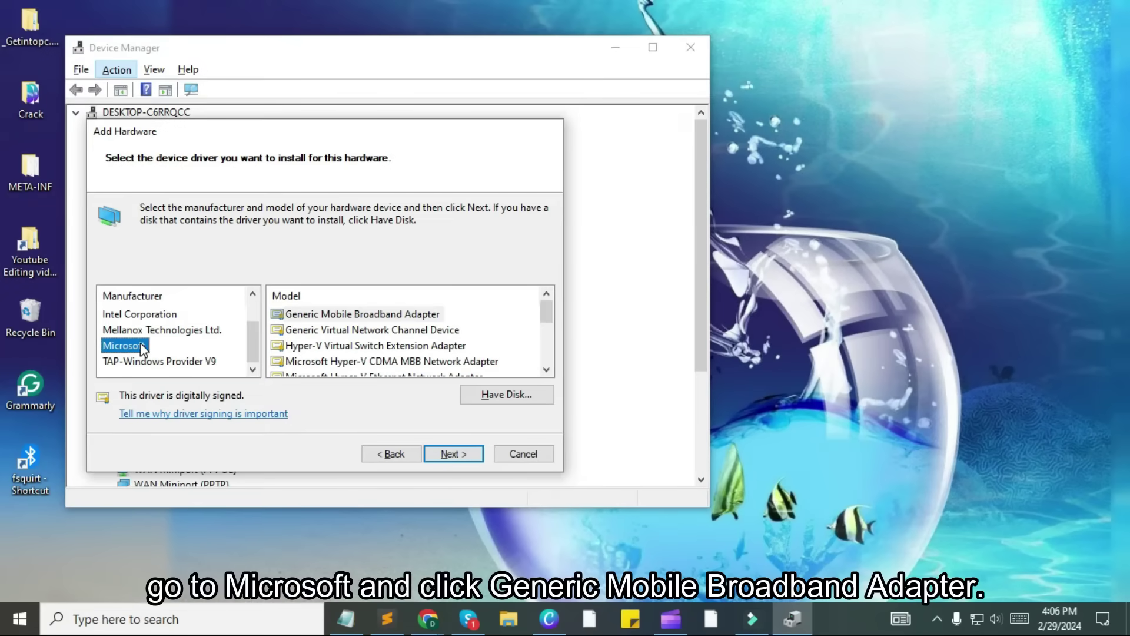
{"action": "left_click", "coordinate": [333, 316]}
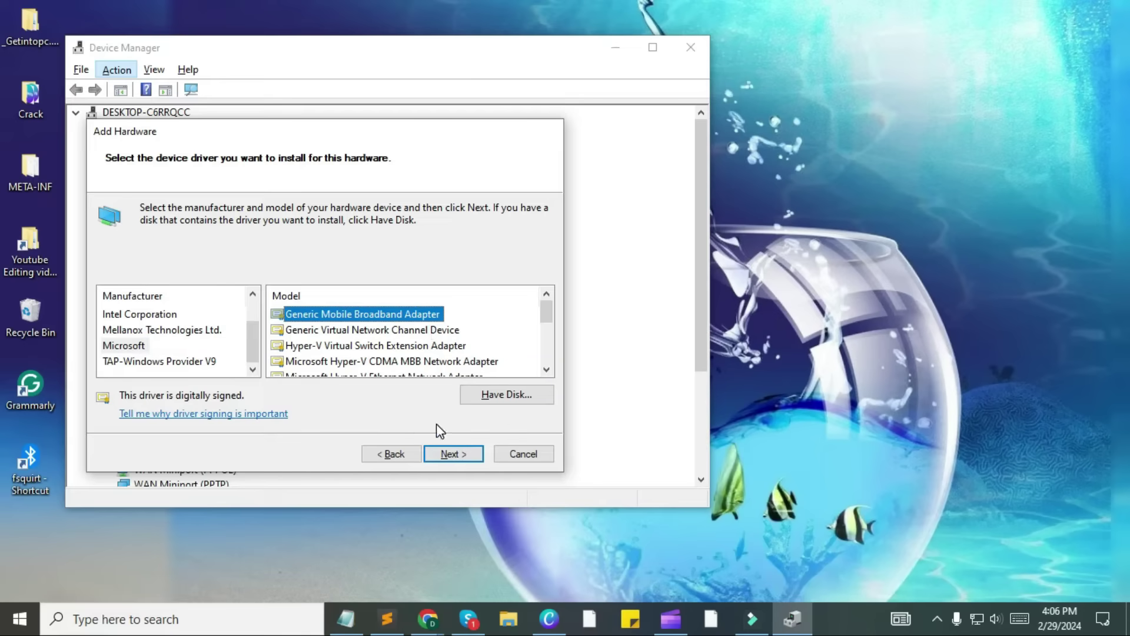
{"action": "left_click", "coordinate": [444, 454]}
{"action": "left_click", "coordinate": [442, 452]}
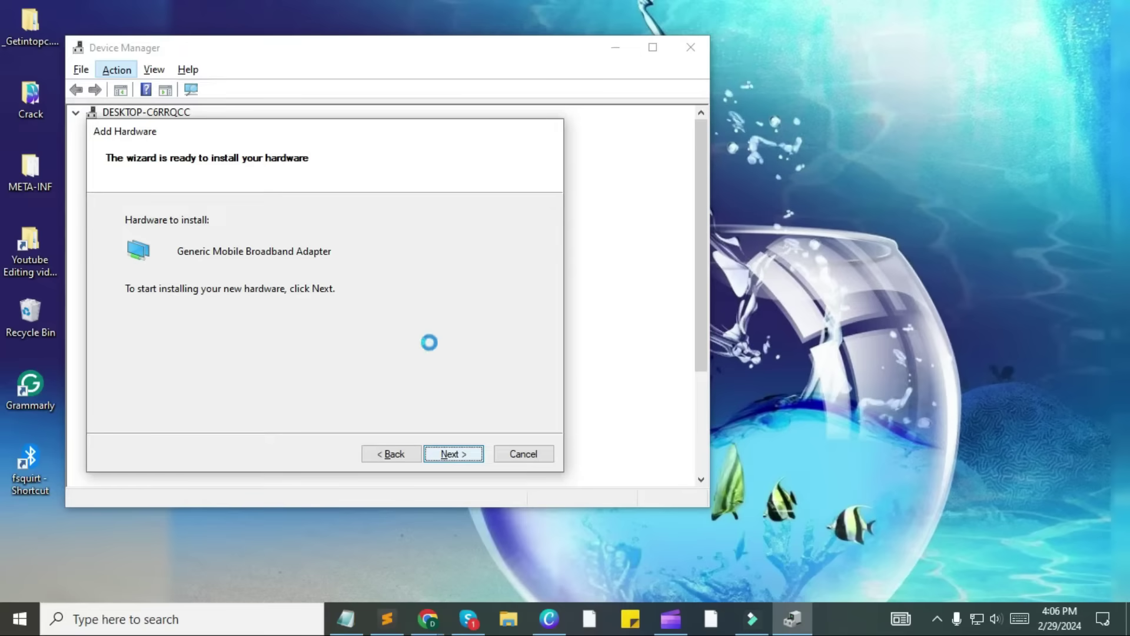
{"action": "left_click", "coordinate": [444, 453]}
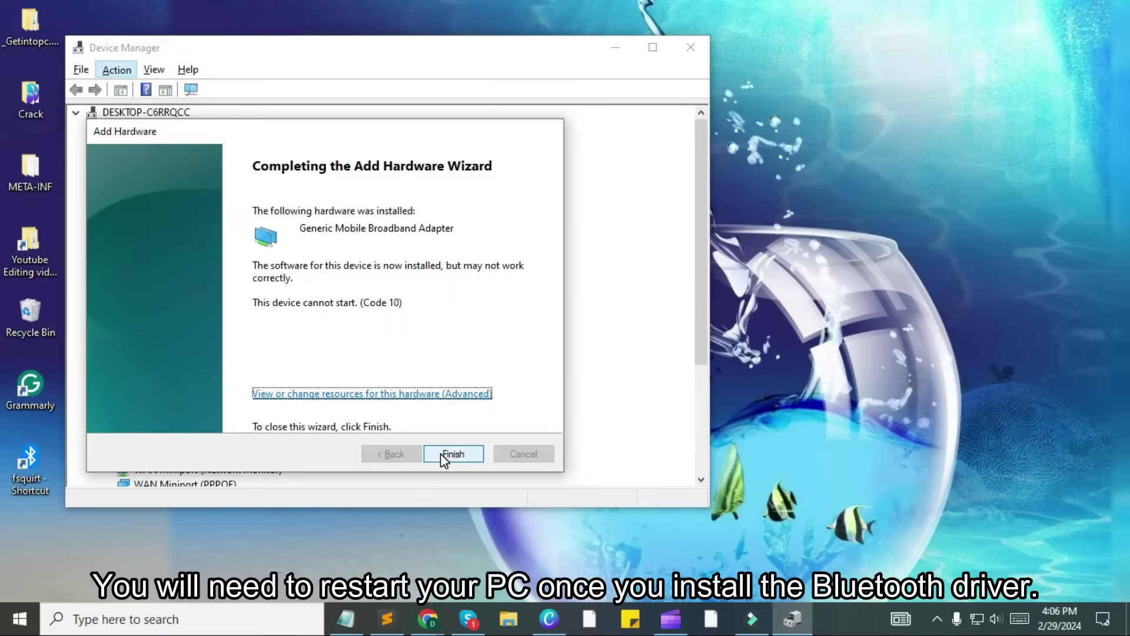
{"action": "left_click", "coordinate": [442, 454]}
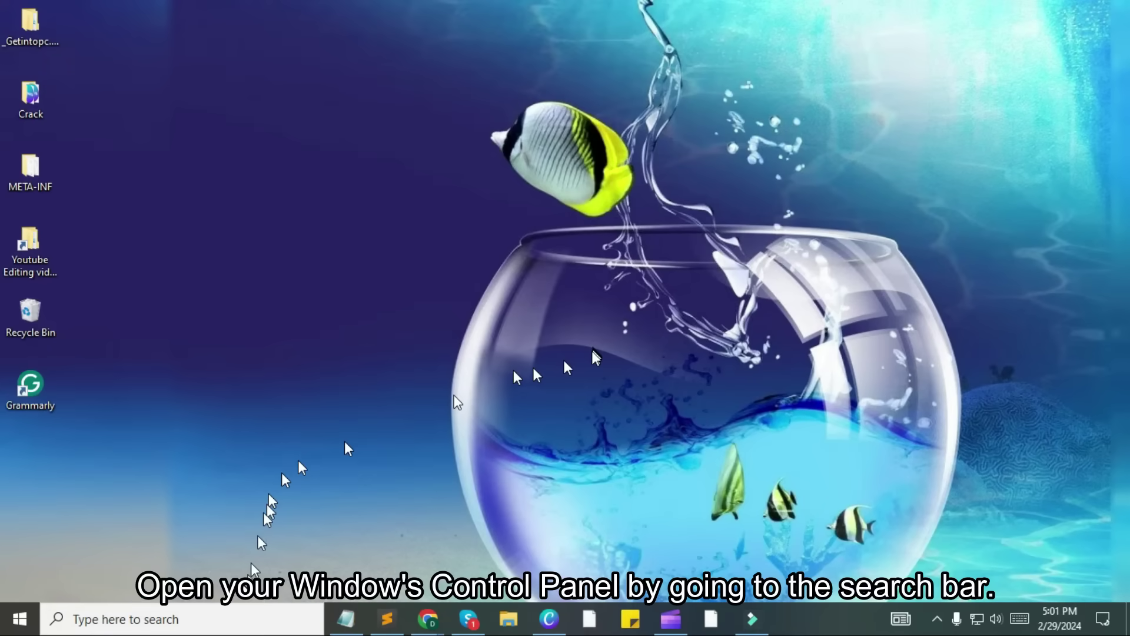
Open Control Panel through Windows search and display its items as large icons
{"action": "left_click", "coordinate": [92, 622]}
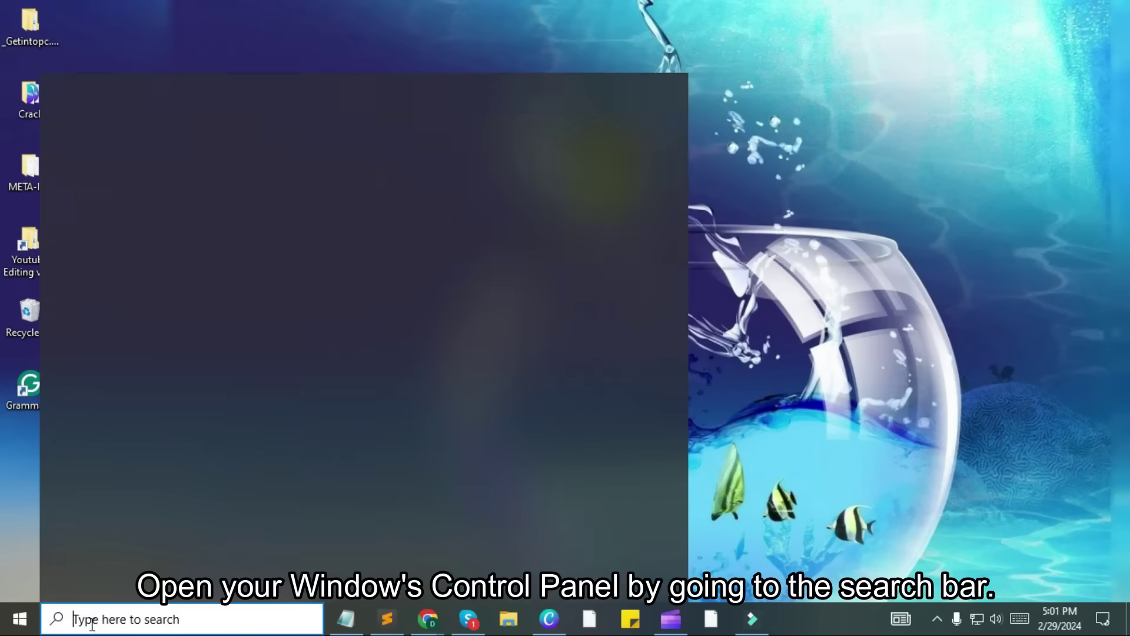
{"action": "type", "text": "contr"}
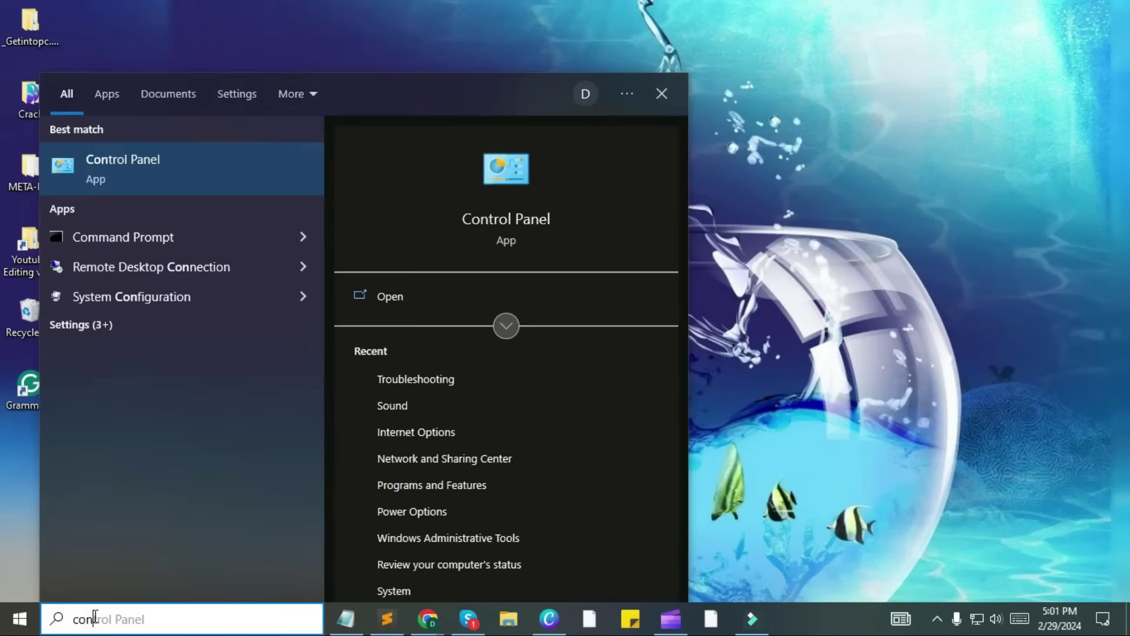
{"action": "type", "text": "ol"}
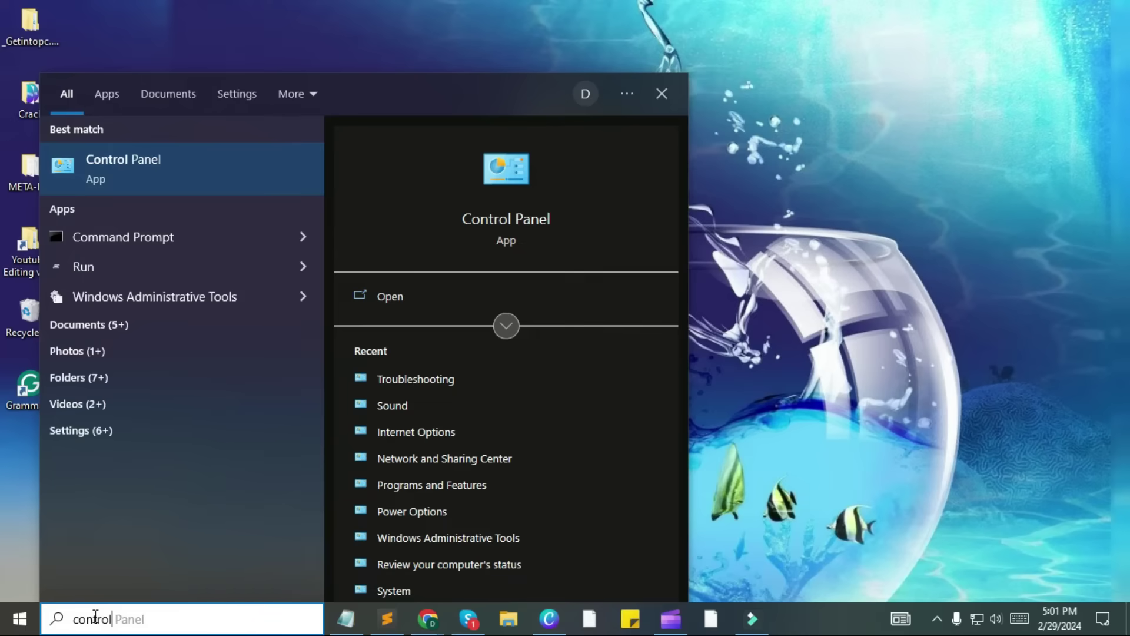
{"action": "left_click", "coordinate": [125, 177]}
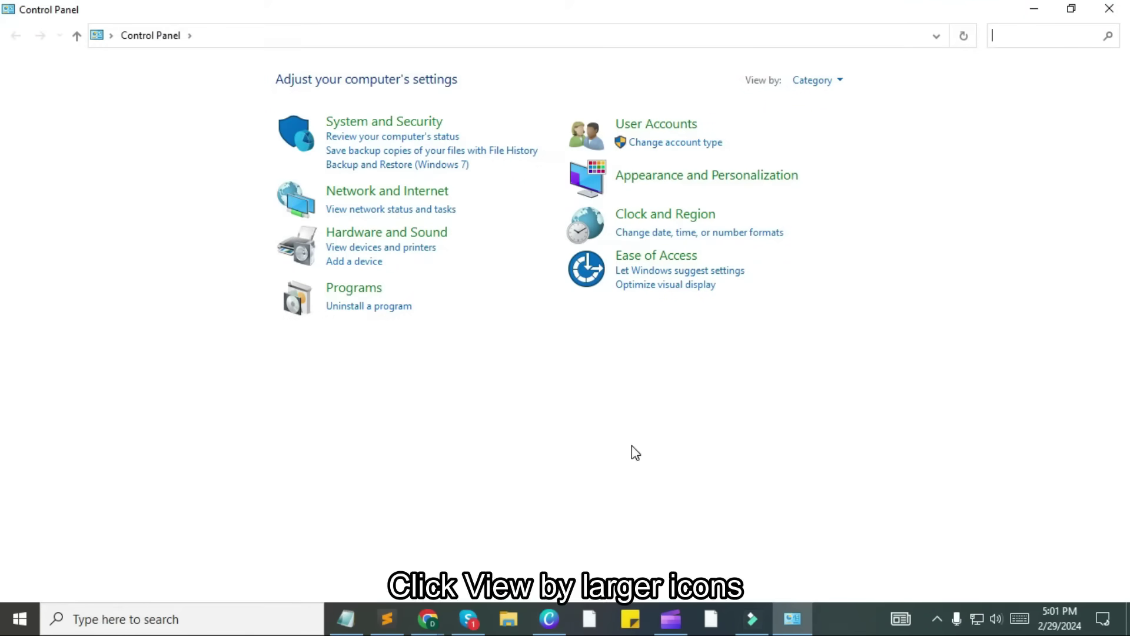
{"action": "left_click", "coordinate": [833, 81]}
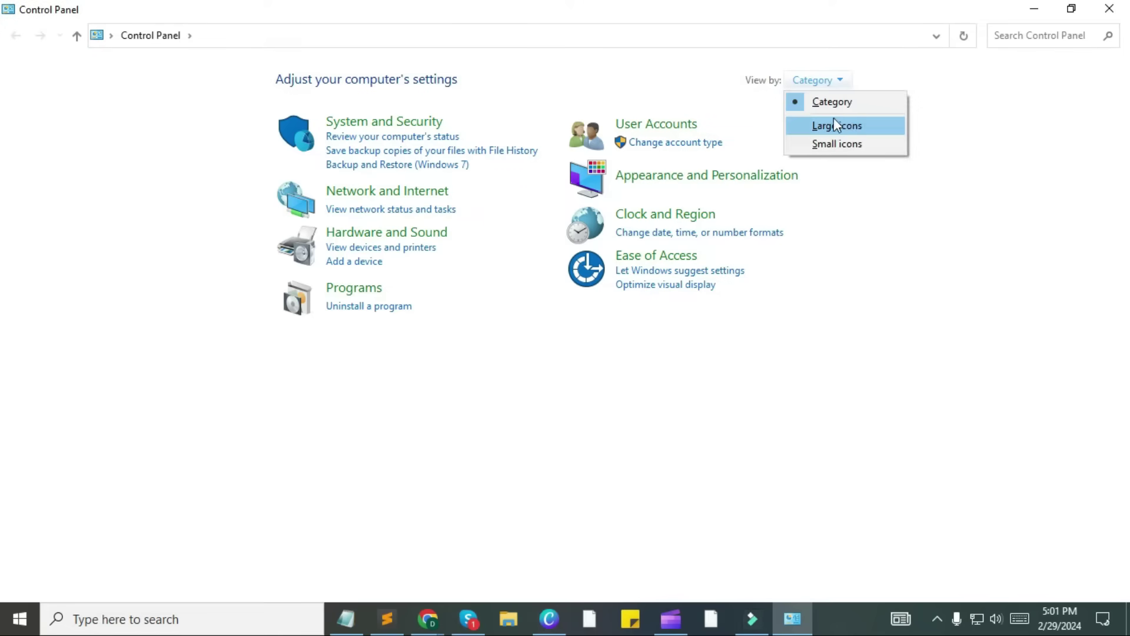
{"action": "left_click", "coordinate": [833, 124]}
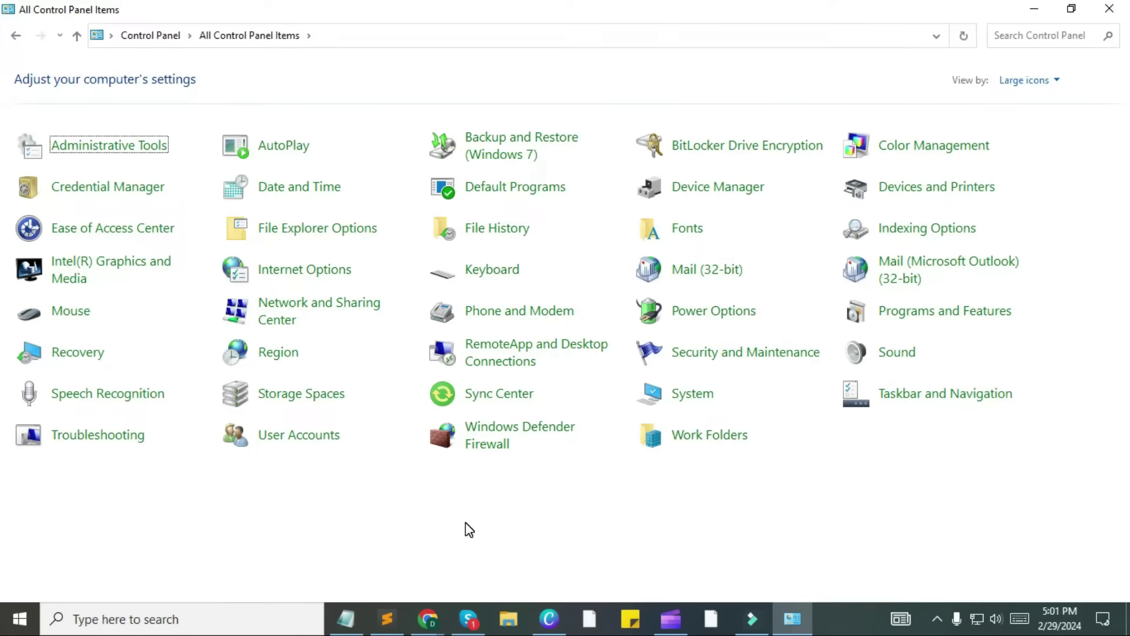
Run the Bluetooth troubleshooter from Control Panel's Hardware and Sound troubleshooting category
{"action": "left_click", "coordinate": [95, 441]}
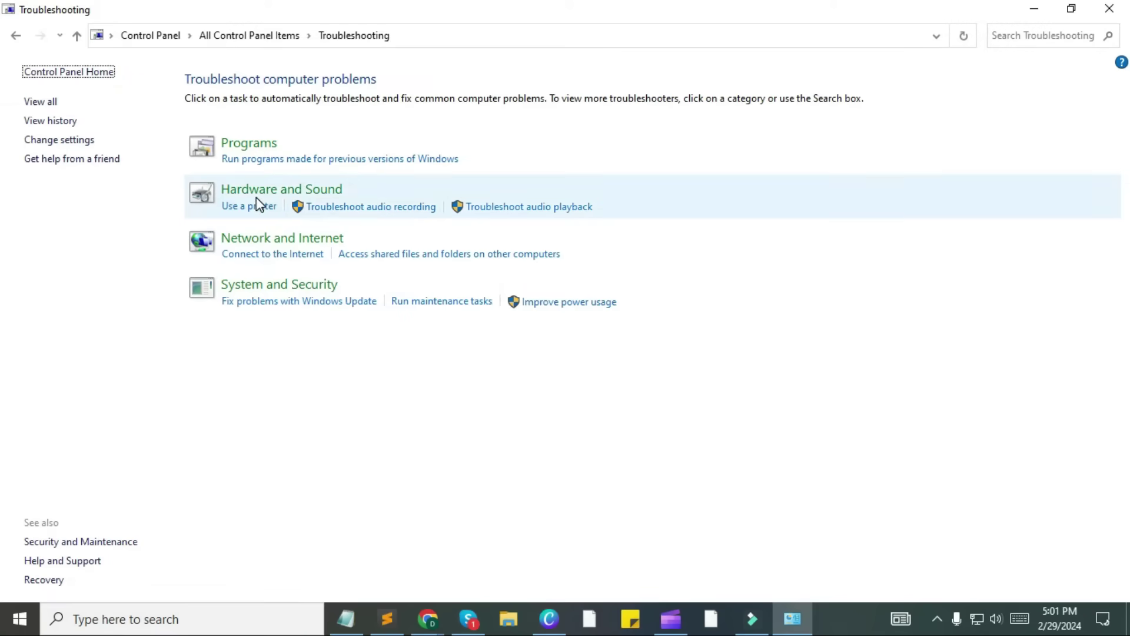
{"action": "left_click", "coordinate": [285, 191]}
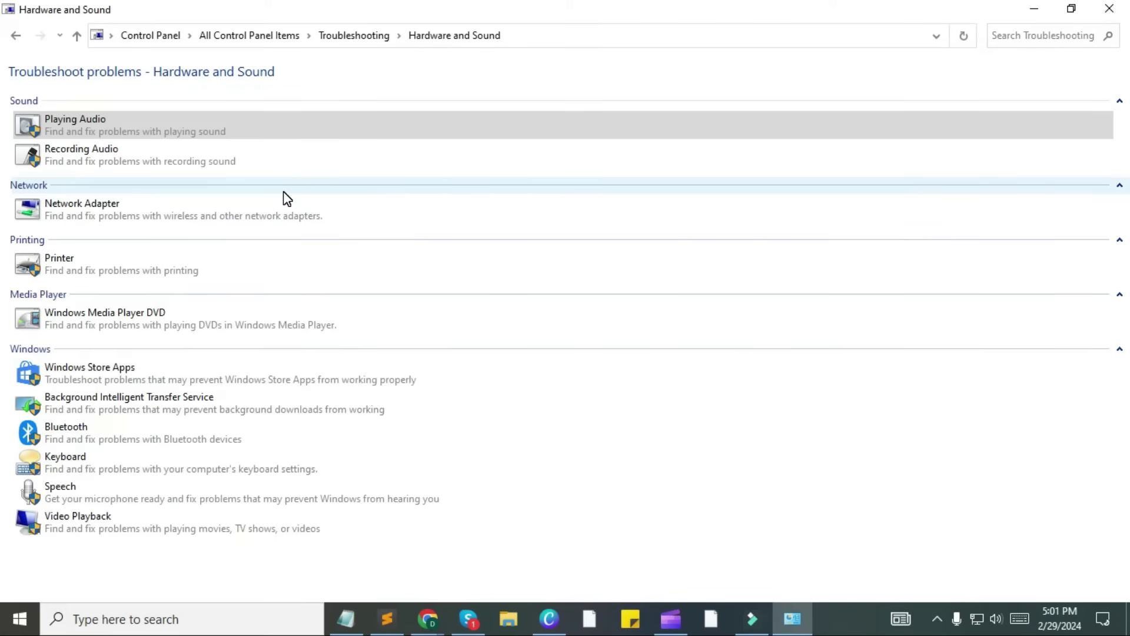
{"action": "left_click", "coordinate": [77, 430]}
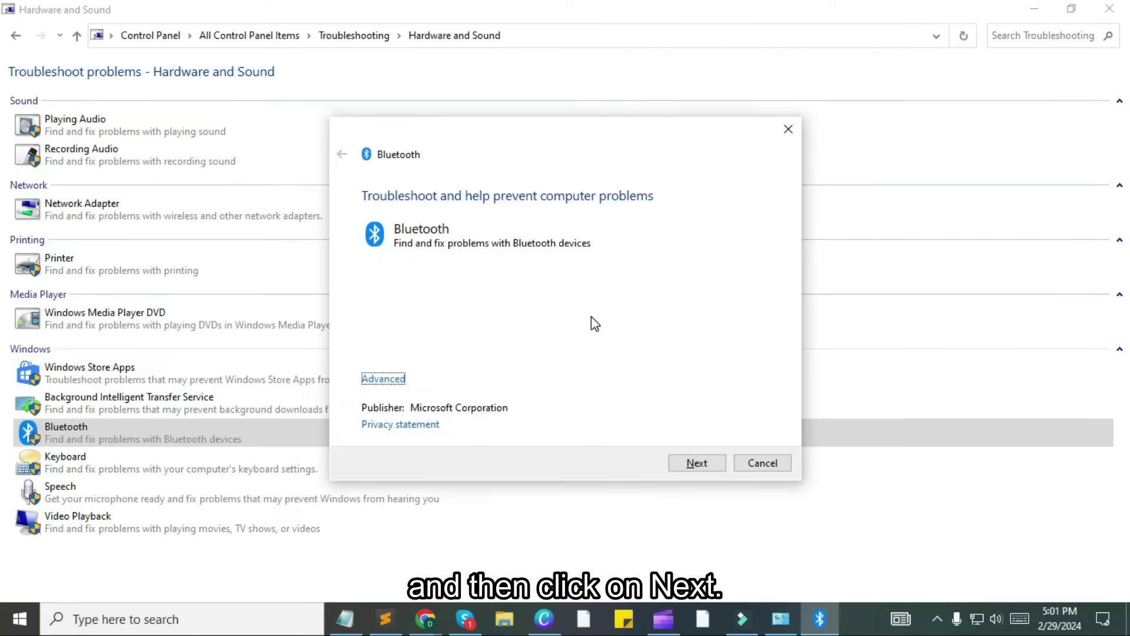
{"action": "left_click", "coordinate": [694, 462]}
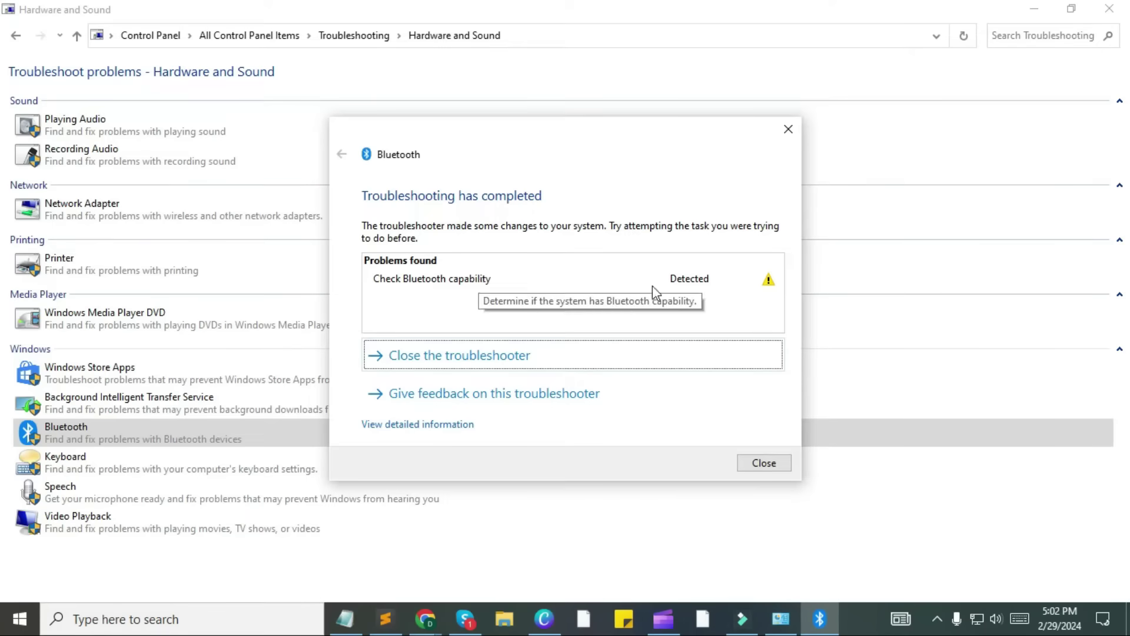
{"action": "left_click", "coordinate": [709, 289]}
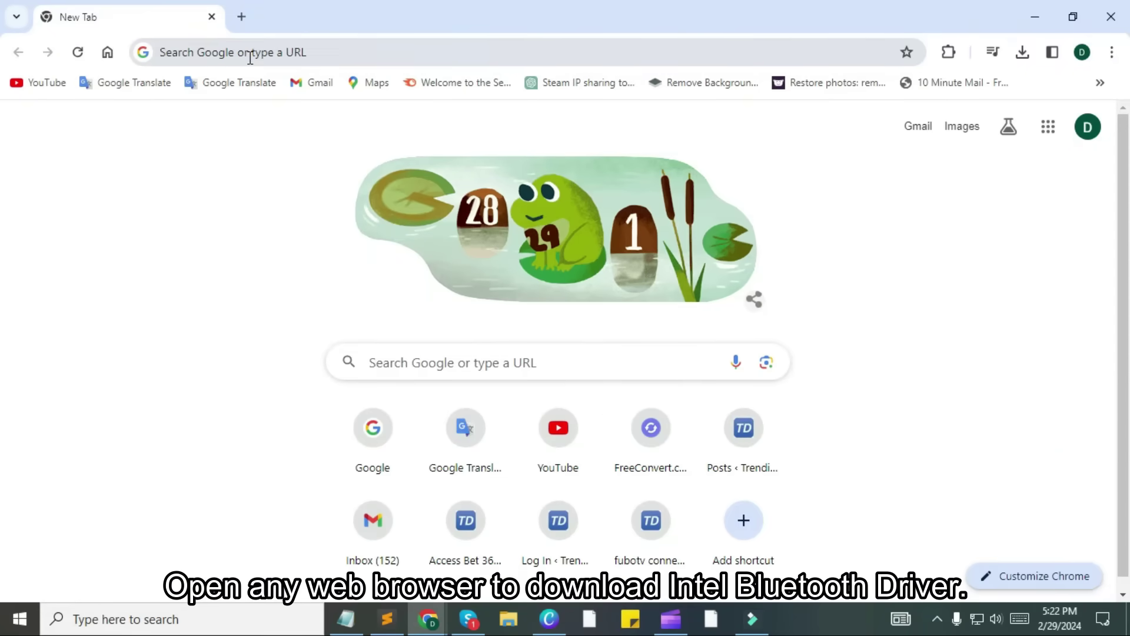
Switch to Chrome and search Google for "bluetooth intel driver"
{"action": "left_click", "coordinate": [250, 58]}
{"action": "type", "text": "bl"}
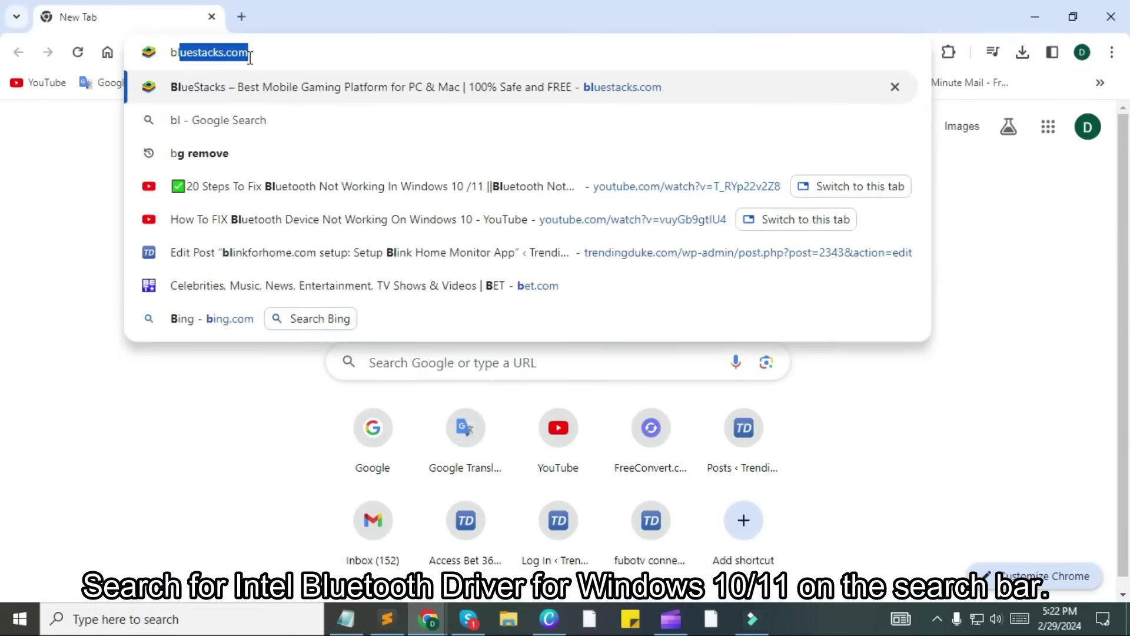
{"action": "type", "text": "uetoo"}
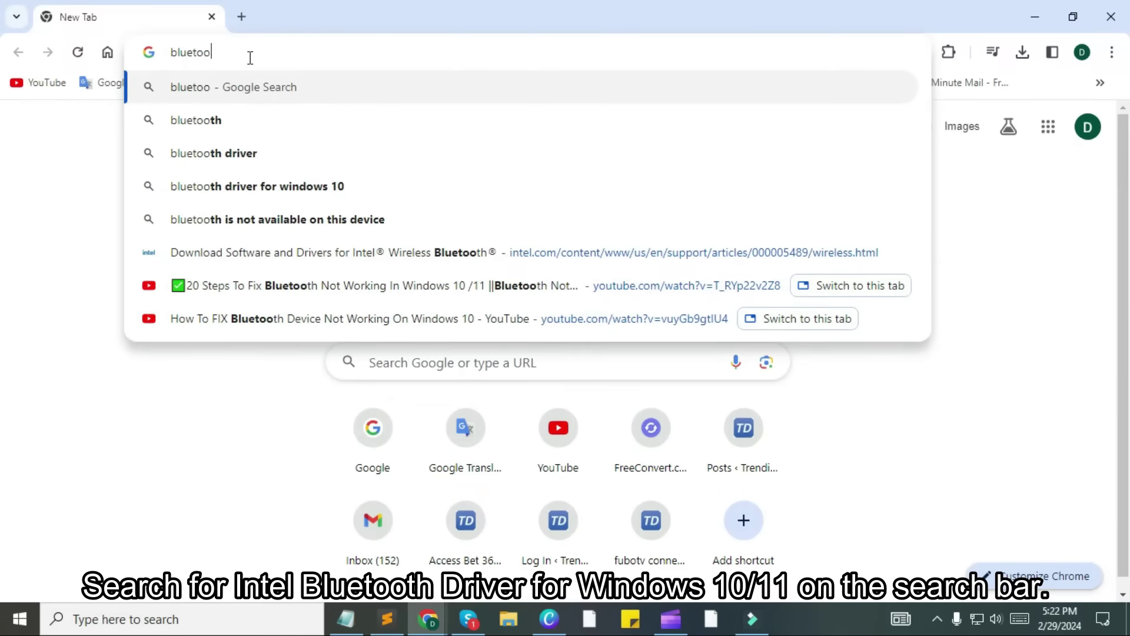
{"action": "type", "text": "th"}
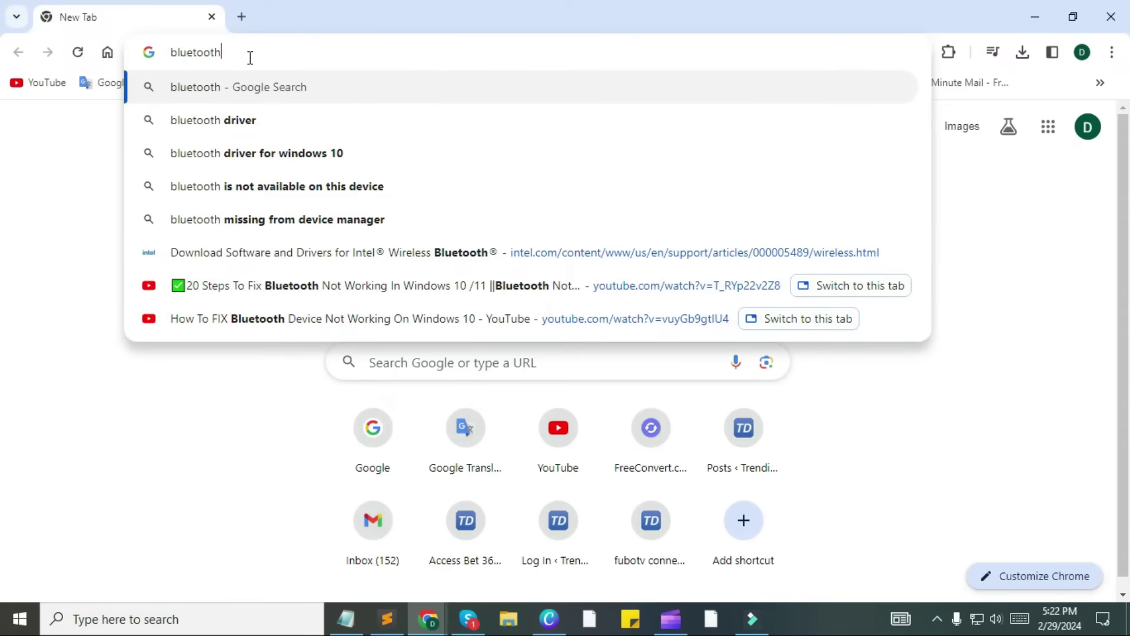
{"action": "type", "text": "intel"}
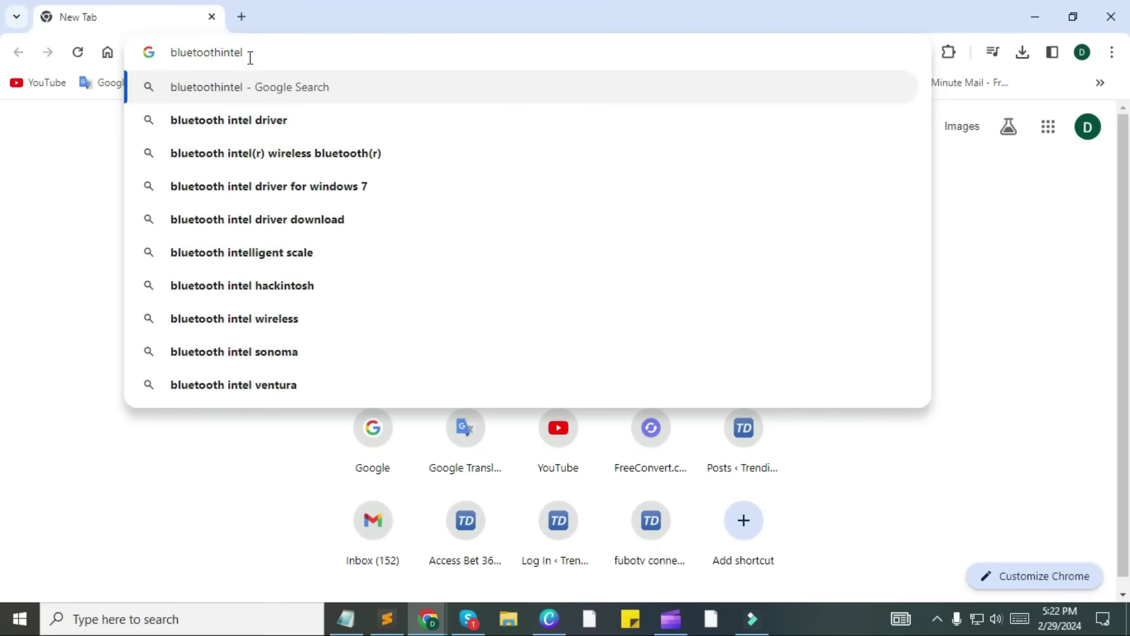
{"action": "type", "text": "driver"}
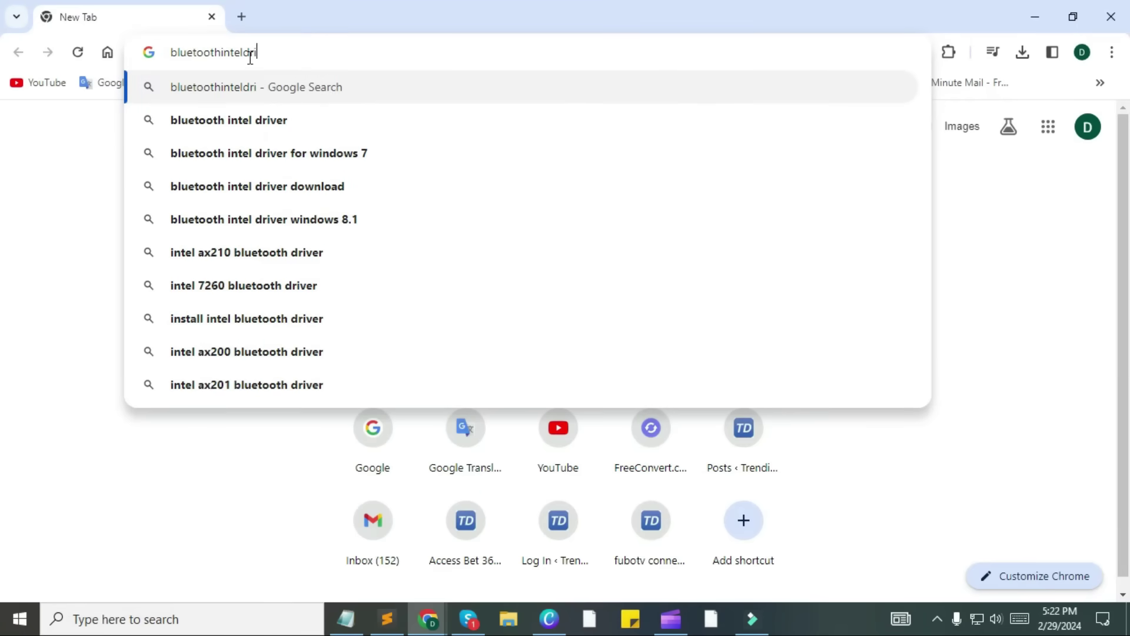
{"action": "left_click", "coordinate": [252, 118]}
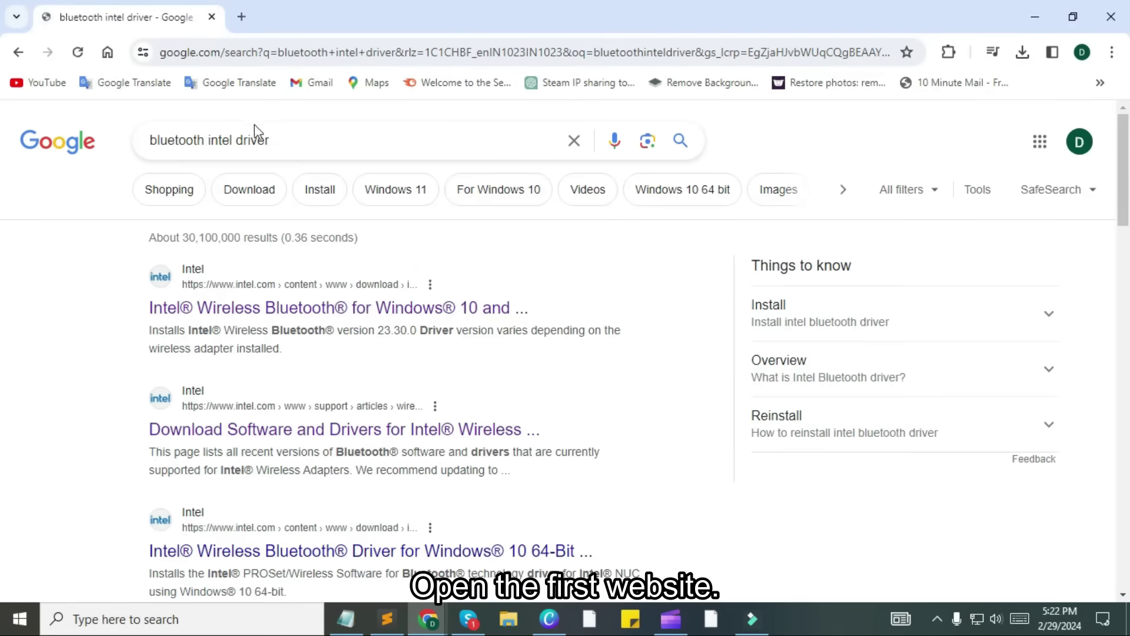
Open Intel's "Intel Wireless Bluetooth for Windows 10 and Windows 11" download page from the first search result in a new tab
{"action": "middle_click", "coordinate": [274, 320]}
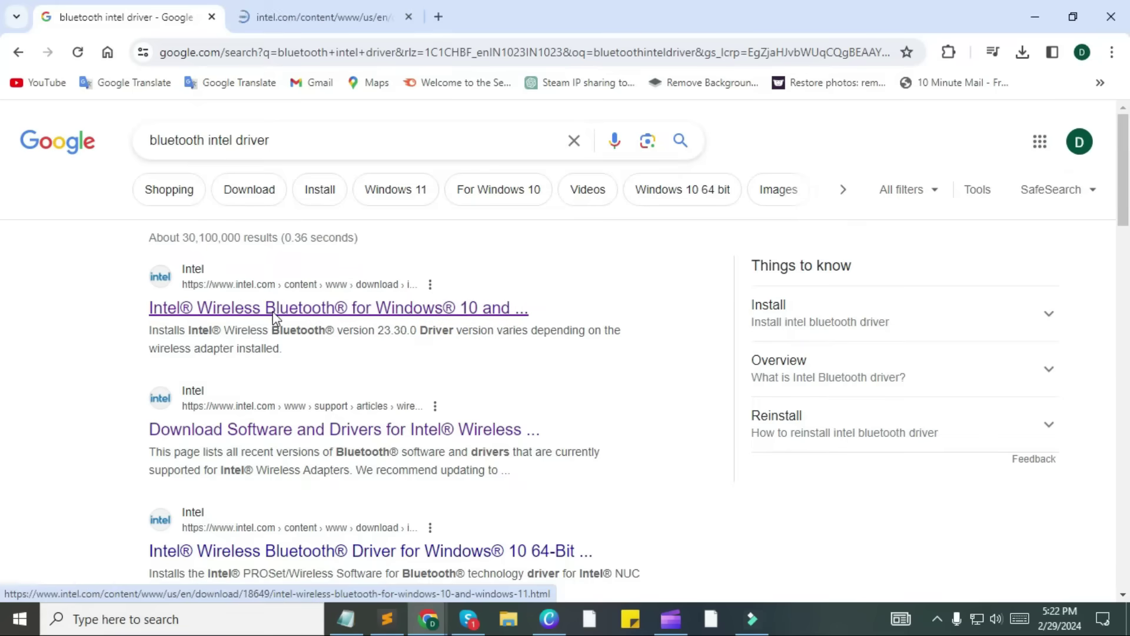
{"action": "left_click", "coordinate": [331, 22]}
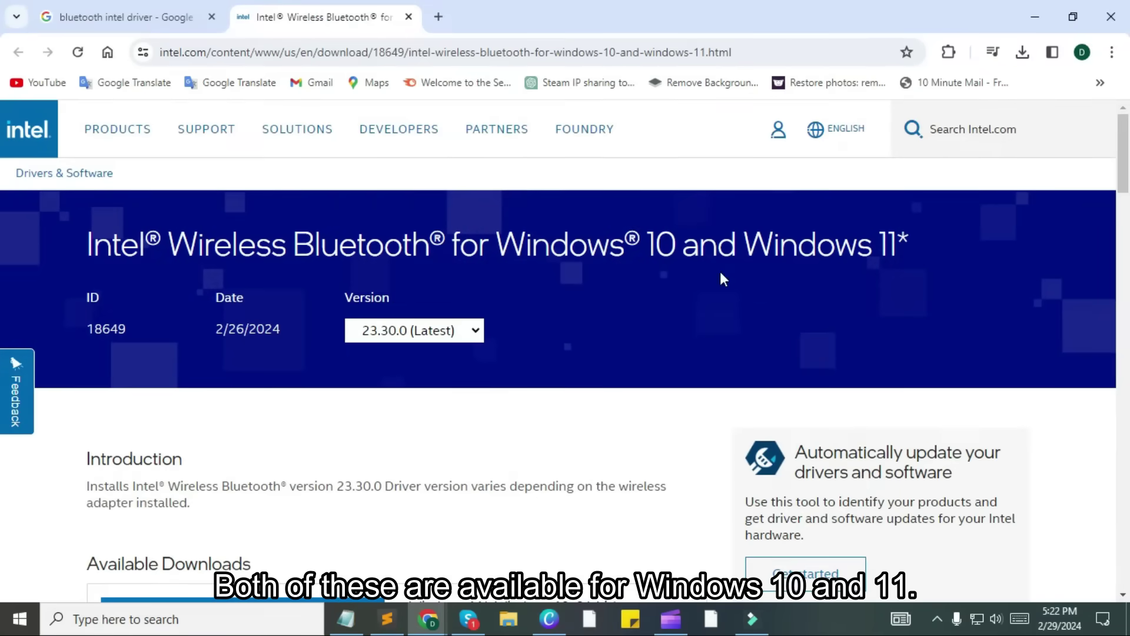
{"action": "left_click_drag", "start_coordinate": [62, 243], "coordinate": [972, 242]}
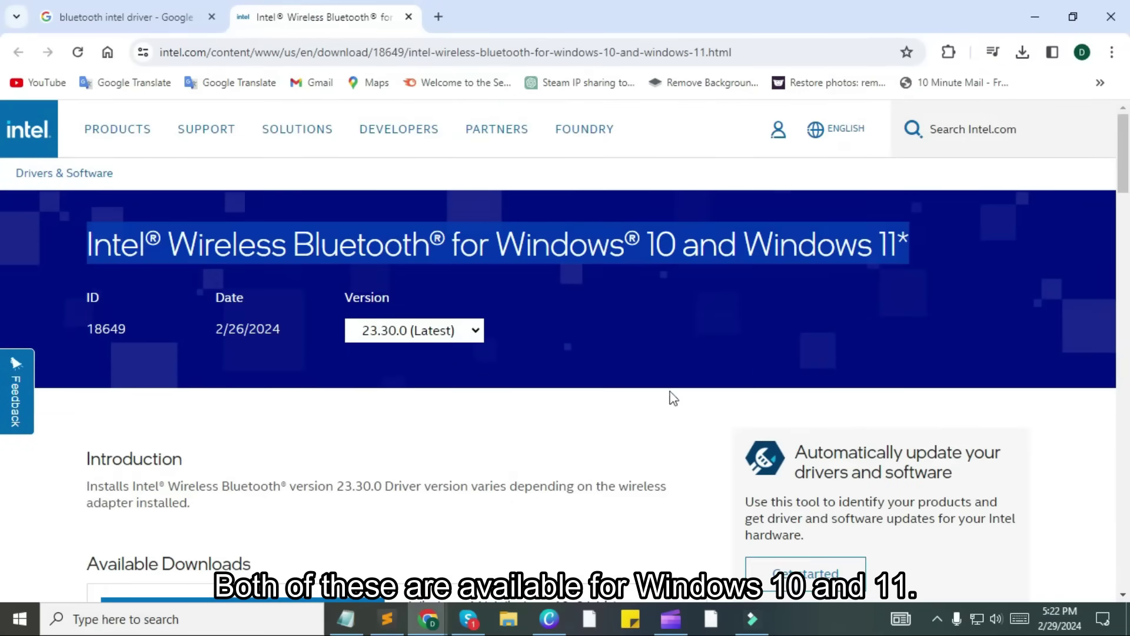
{"action": "scroll", "coordinate": [361, 371], "scroll_direction": "down", "scroll_amount": 4}
{"action": "scroll", "coordinate": [154, 235], "scroll_direction": "down", "scroll_amount": 3}
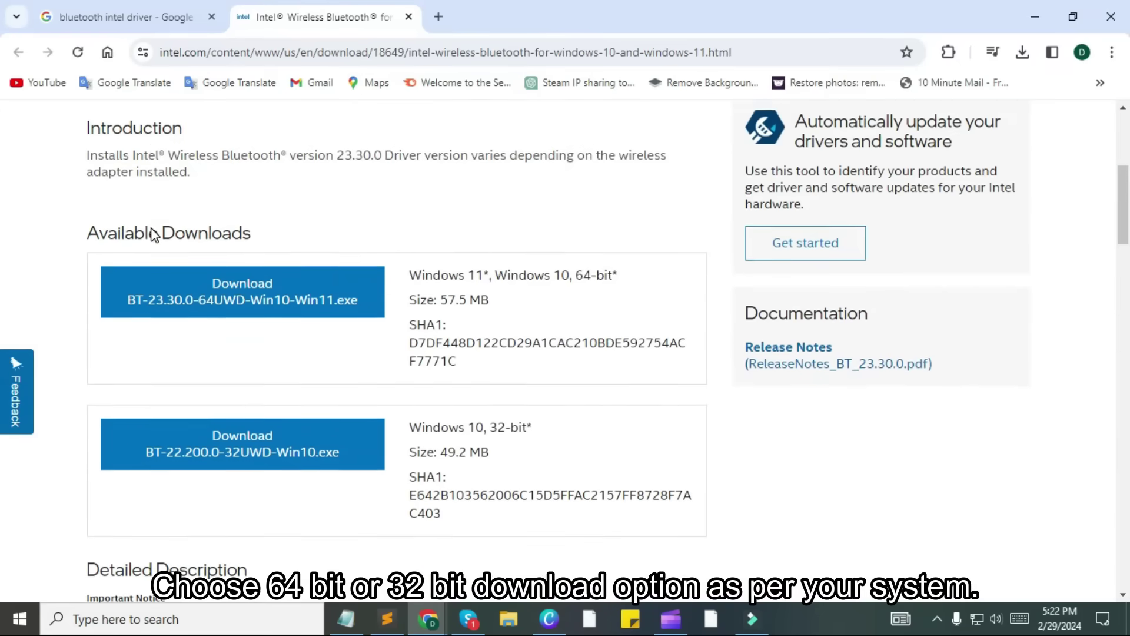
{"action": "scroll", "coordinate": [195, 234], "scroll_direction": "up", "scroll_amount": 1}
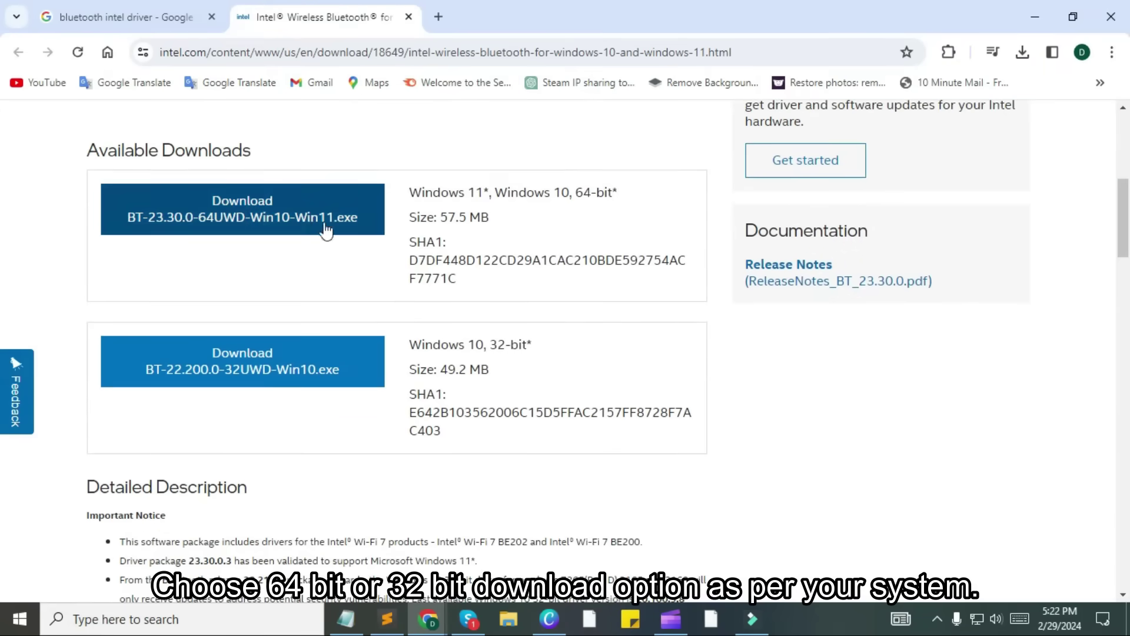
Request the 64-bit driver download BT-23.30.0-64UWD-Win10-Win11.exe and read through the Intel Software License Agreement
{"action": "left_click_drag", "start_coordinate": [413, 195], "coordinate": [692, 190]}
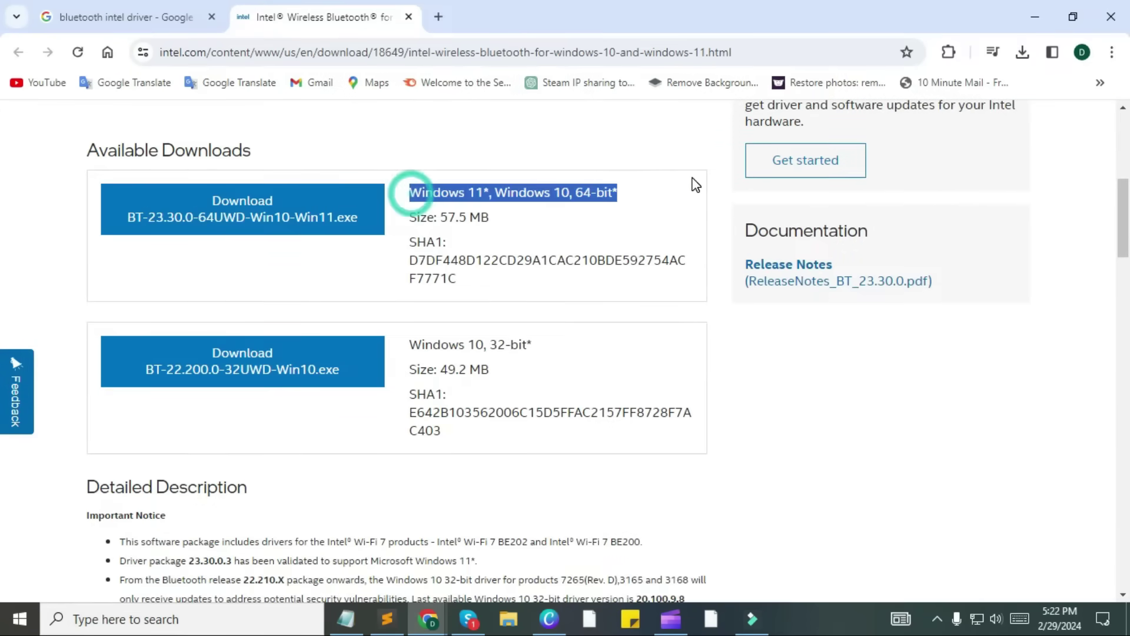
{"action": "left_click", "coordinate": [601, 194]}
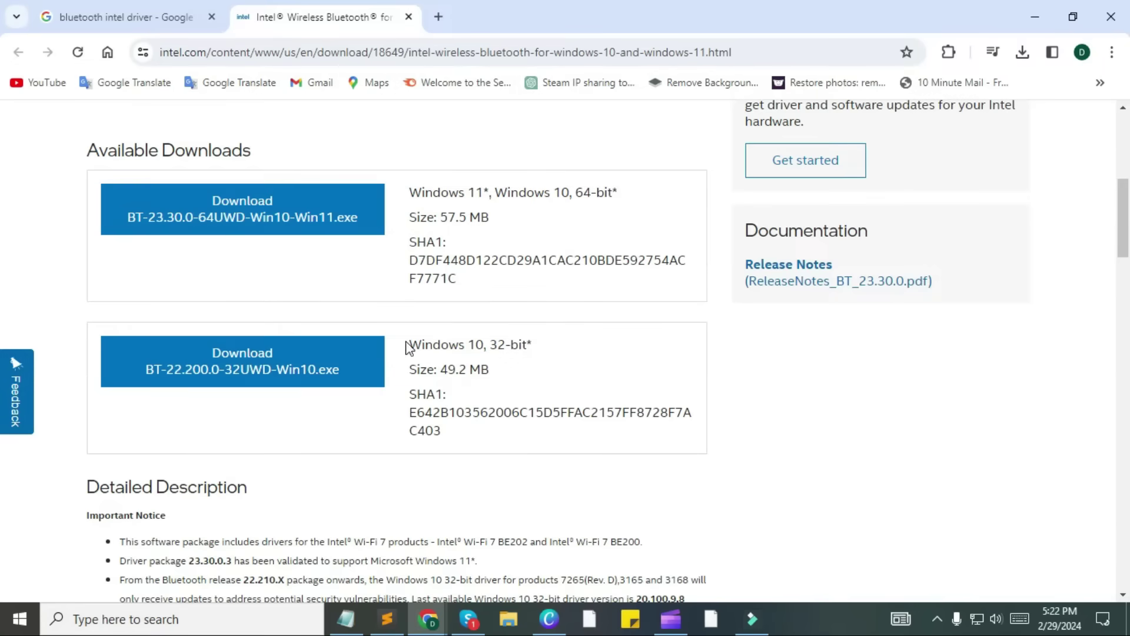
{"action": "left_click_drag", "start_coordinate": [407, 347], "coordinate": [611, 344]}
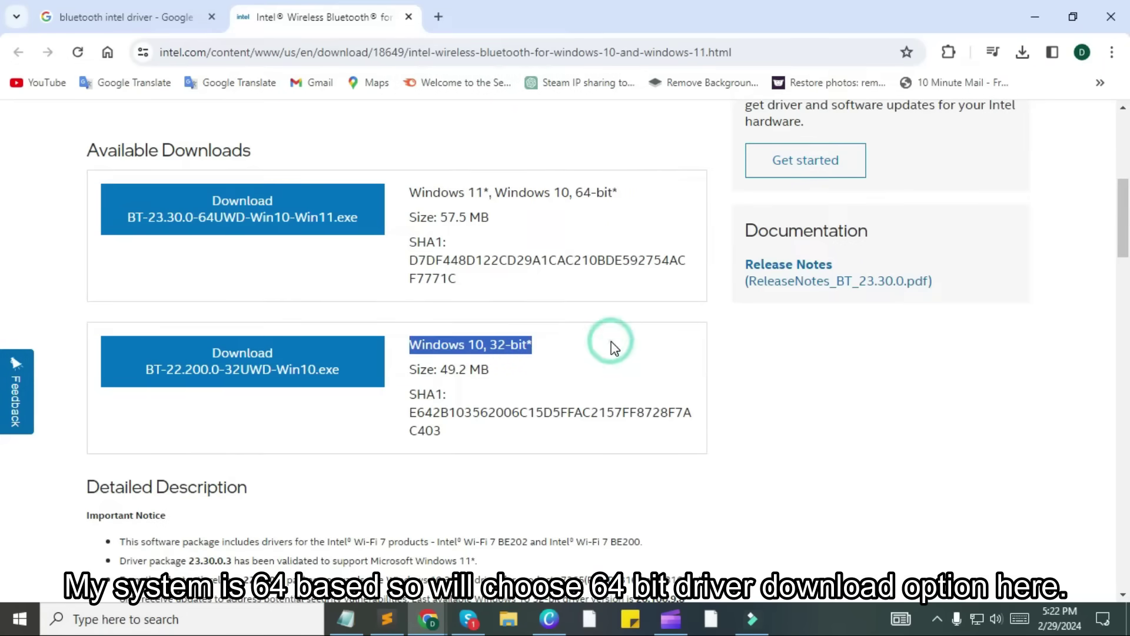
{"action": "left_click", "coordinate": [450, 212]}
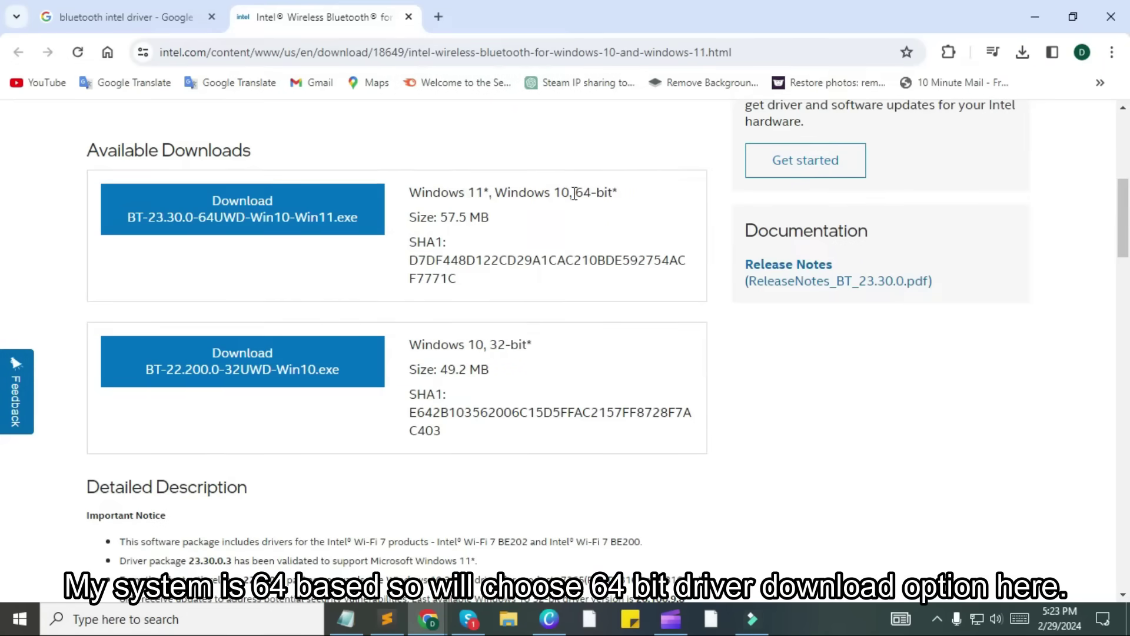
{"action": "left_click_drag", "start_coordinate": [575, 191], "coordinate": [678, 202]}
{"action": "left_click", "coordinate": [244, 205]}
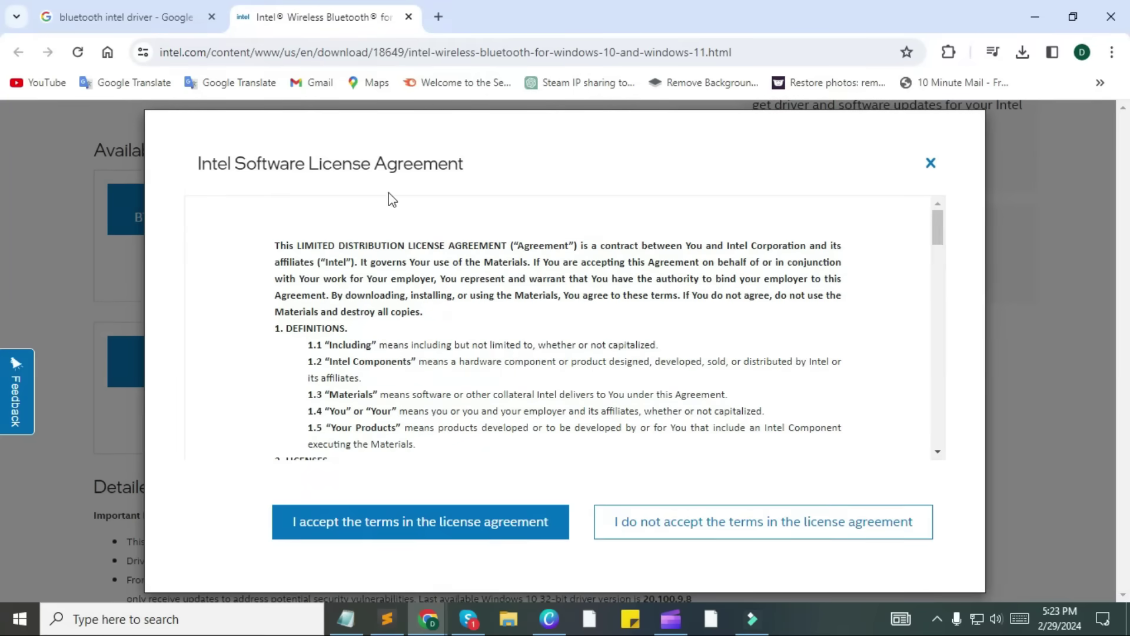
{"action": "scroll", "coordinate": [316, 262], "scroll_direction": "down", "scroll_amount": 10}
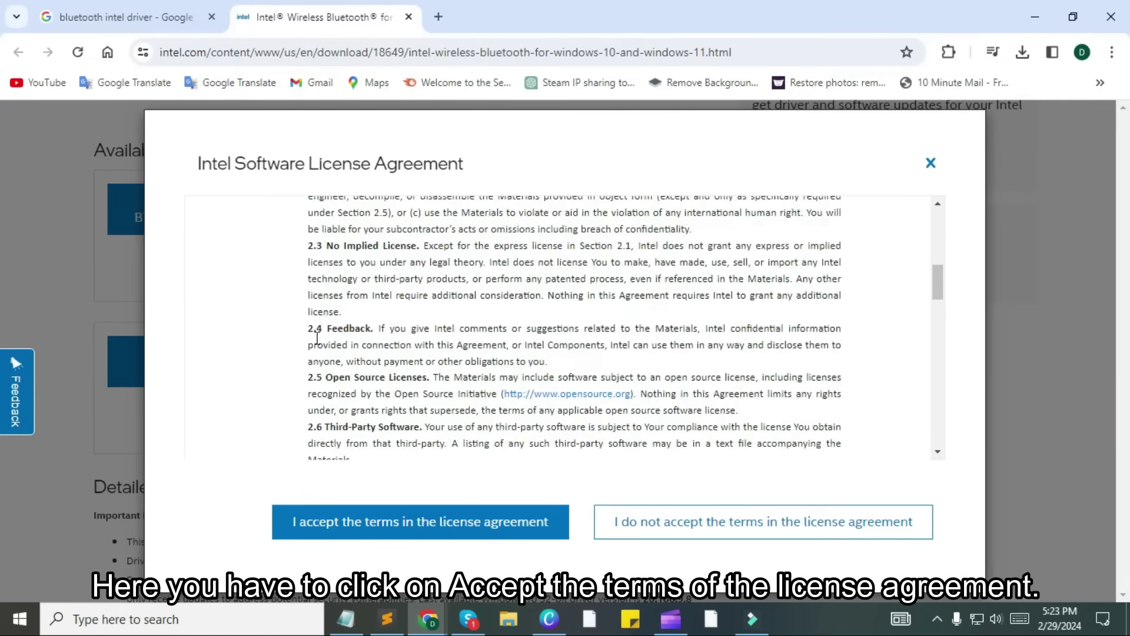
{"action": "scroll", "coordinate": [319, 344], "scroll_direction": "down", "scroll_amount": 15}
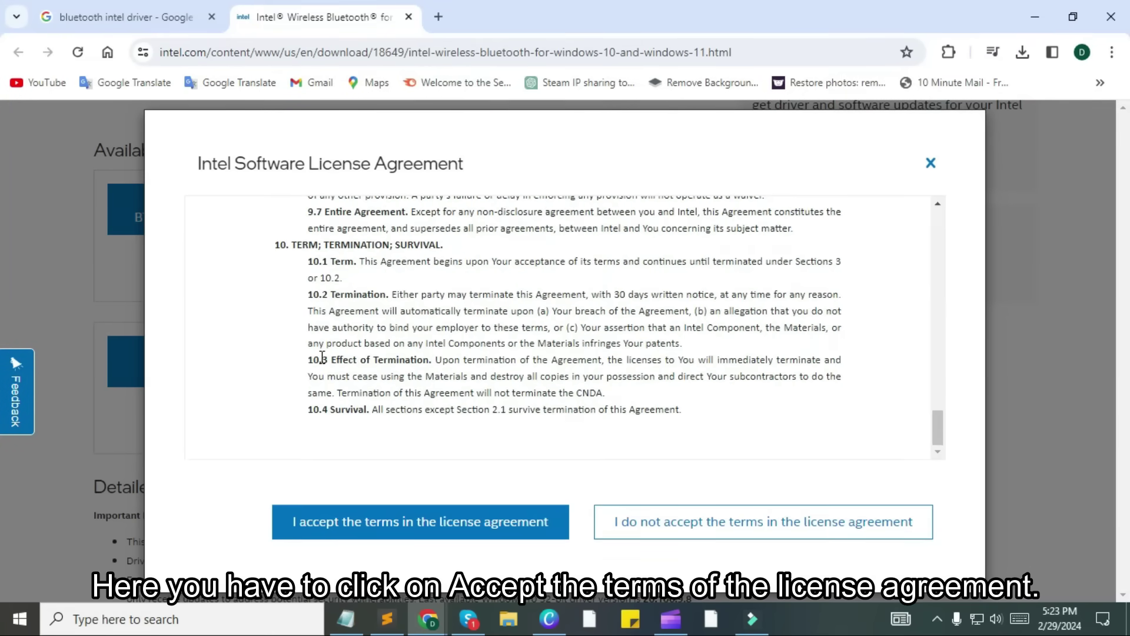
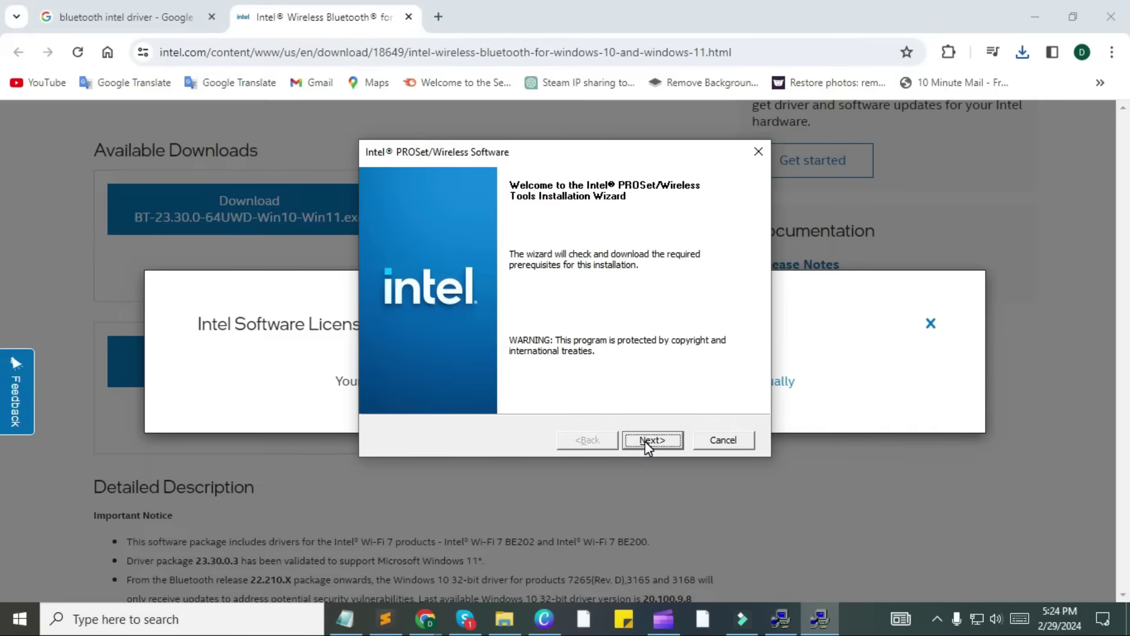
Install the Intel Wireless Bluetooth driver with the Complete setup type, accepting the license agreement in the setup wizard
{"action": "left_click", "coordinate": [645, 440]}
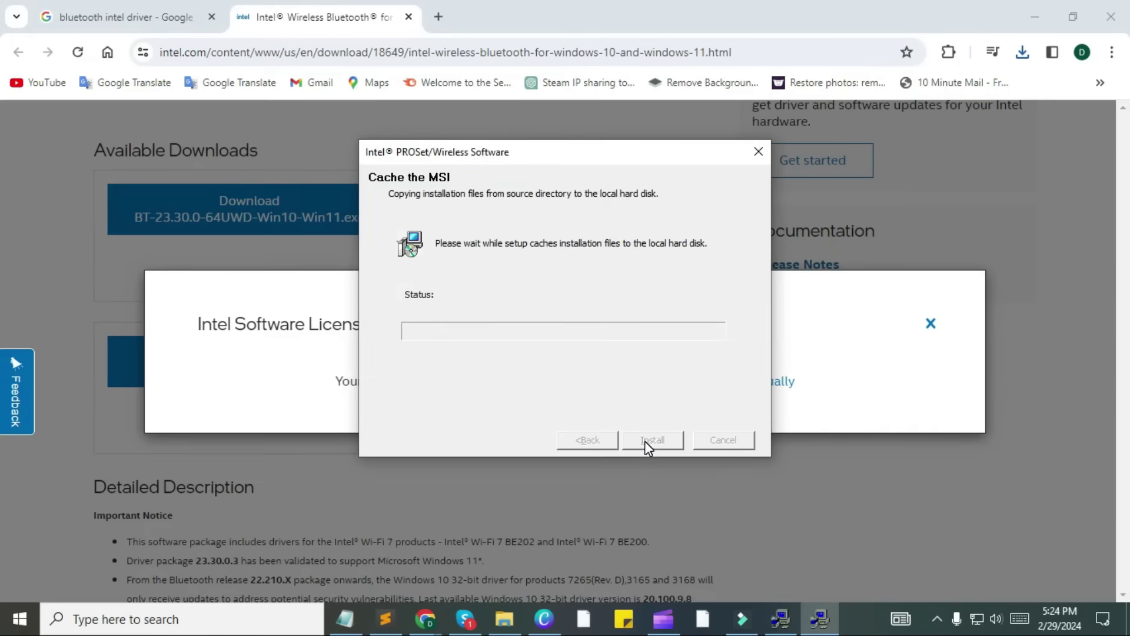
{"action": "left_click", "coordinate": [641, 438]}
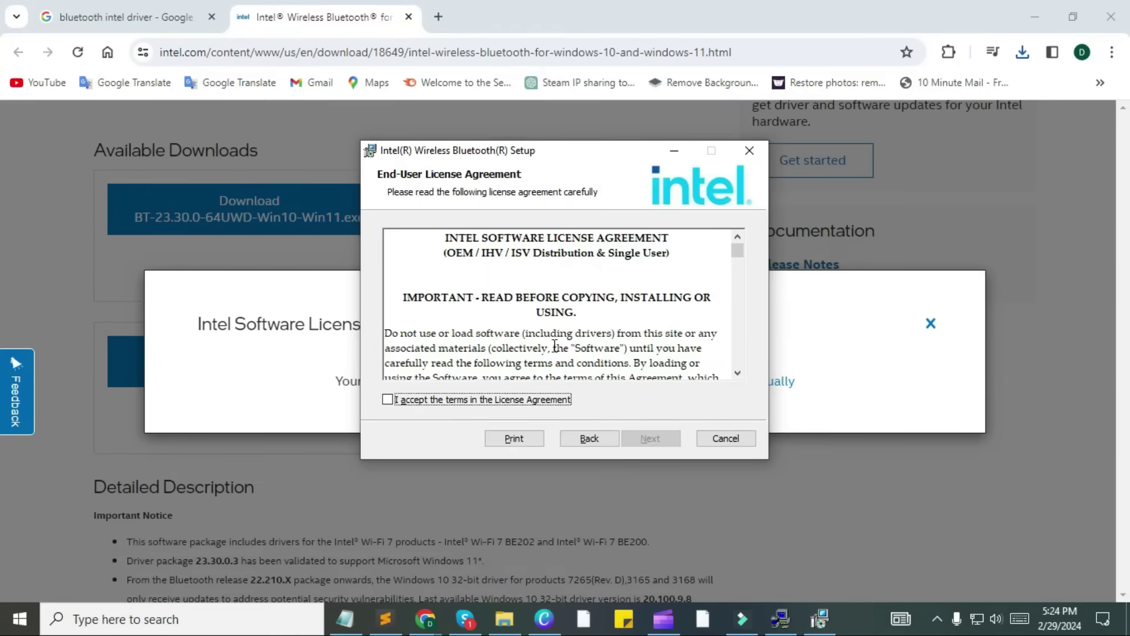
{"action": "scroll", "coordinate": [481, 261], "scroll_direction": "down", "scroll_amount": 1}
{"action": "scroll", "coordinate": [481, 261], "scroll_direction": "down", "scroll_amount": 3}
{"action": "left_click", "coordinate": [387, 400]}
{"action": "left_click", "coordinate": [658, 438]}
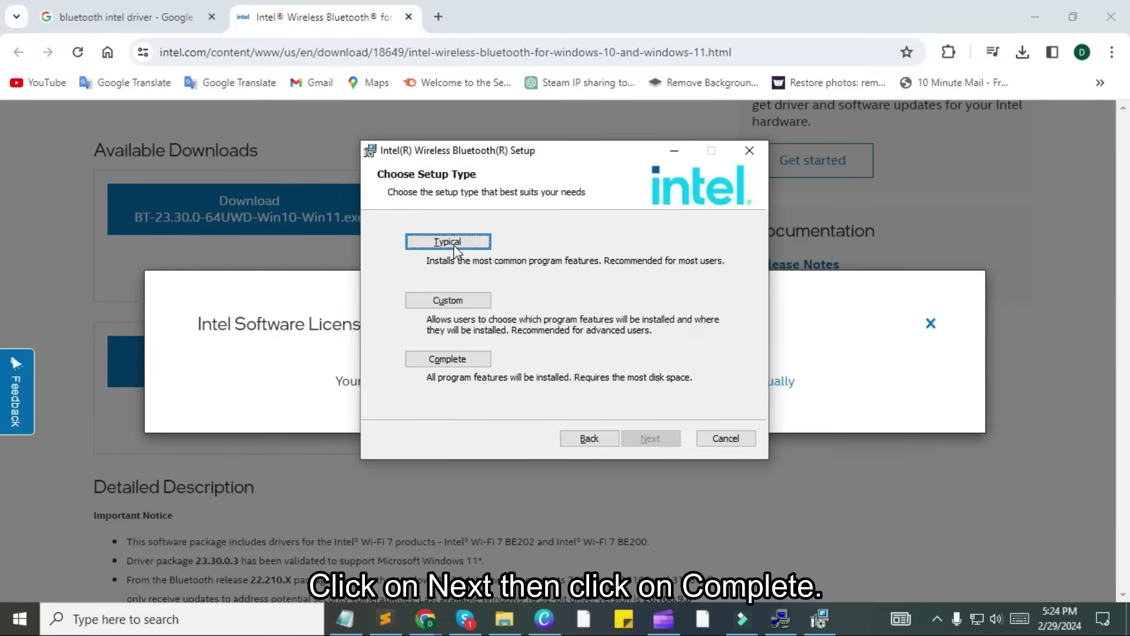
{"action": "left_click", "coordinate": [462, 360]}
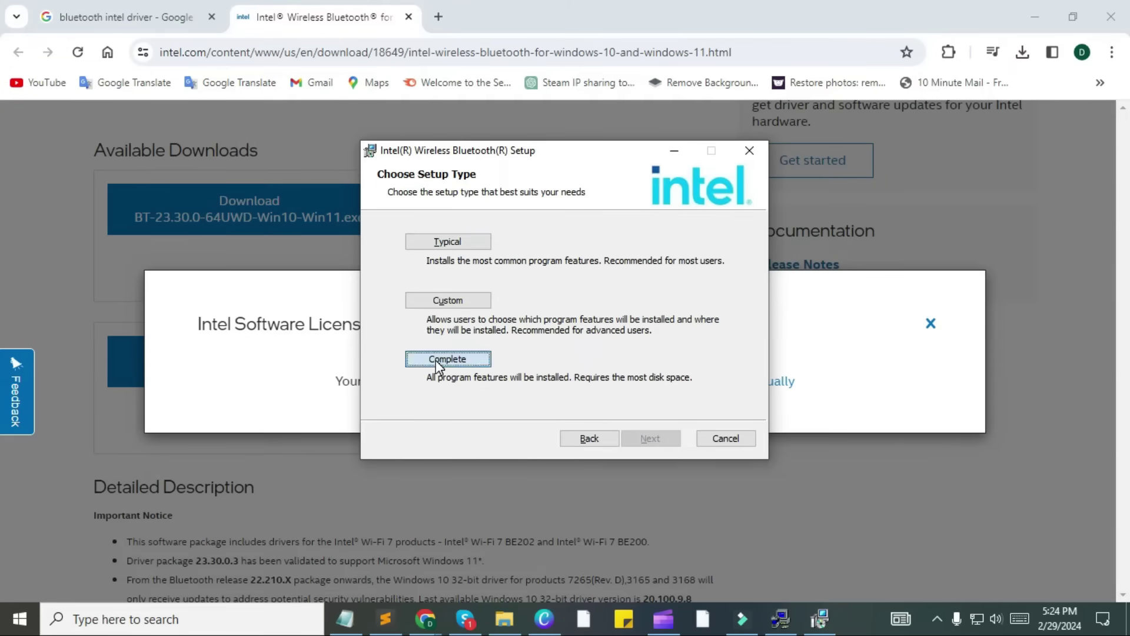
{"action": "left_click", "coordinate": [625, 439]}
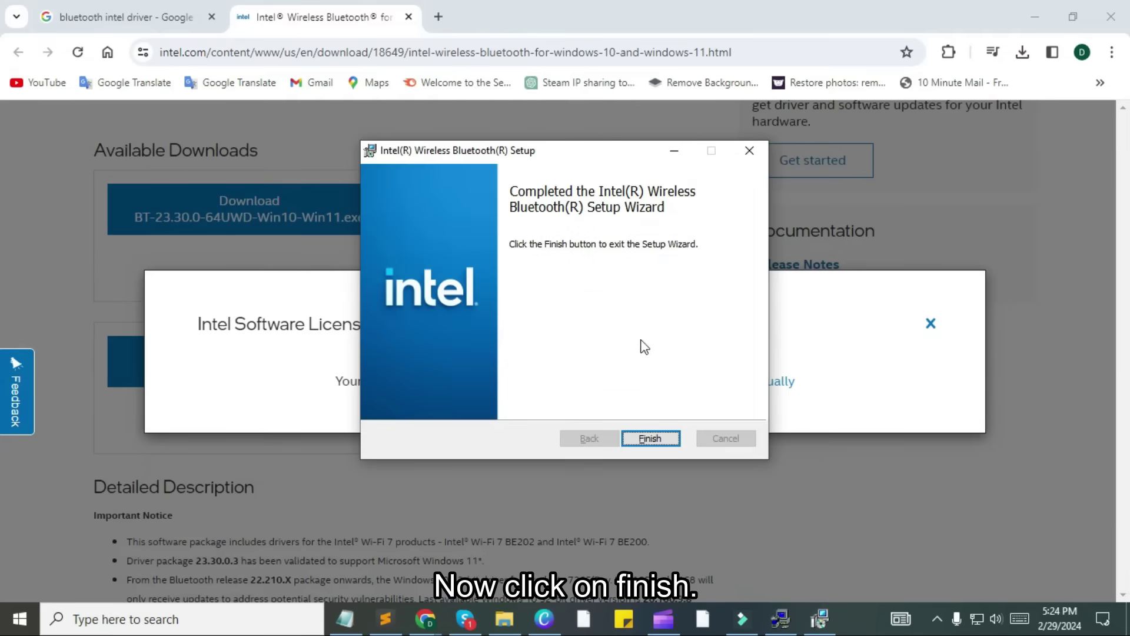
Exit the completed Intel Wireless Bluetooth setup, dismissing the setup error, and bring up the power options for restarting the PC
{"action": "left_click", "coordinate": [648, 441]}
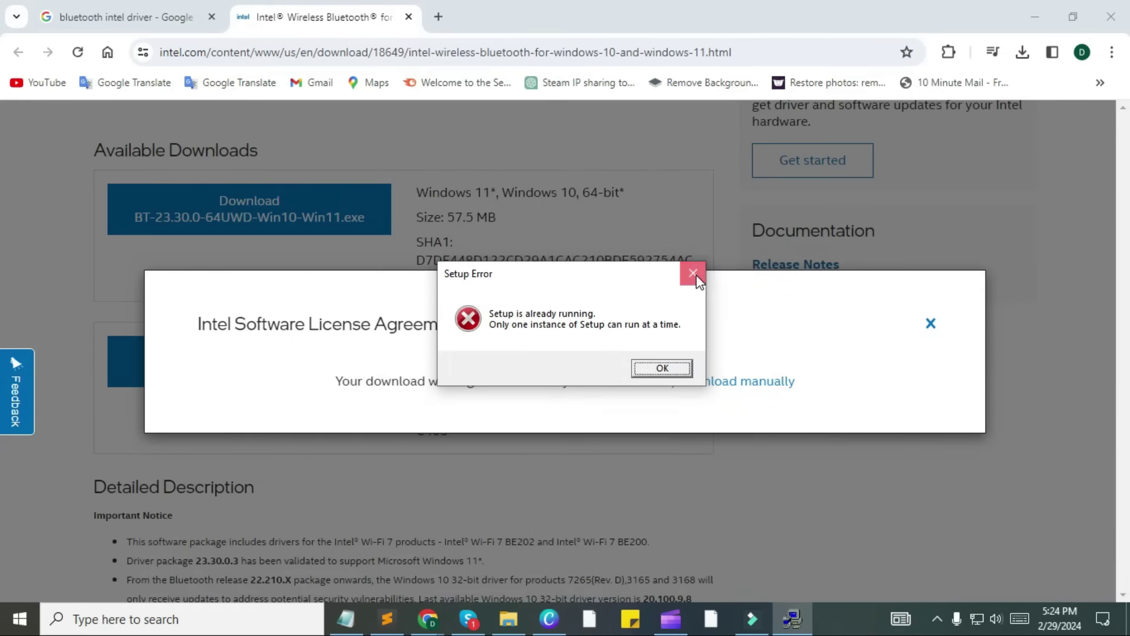
{"action": "left_click", "coordinate": [693, 273]}
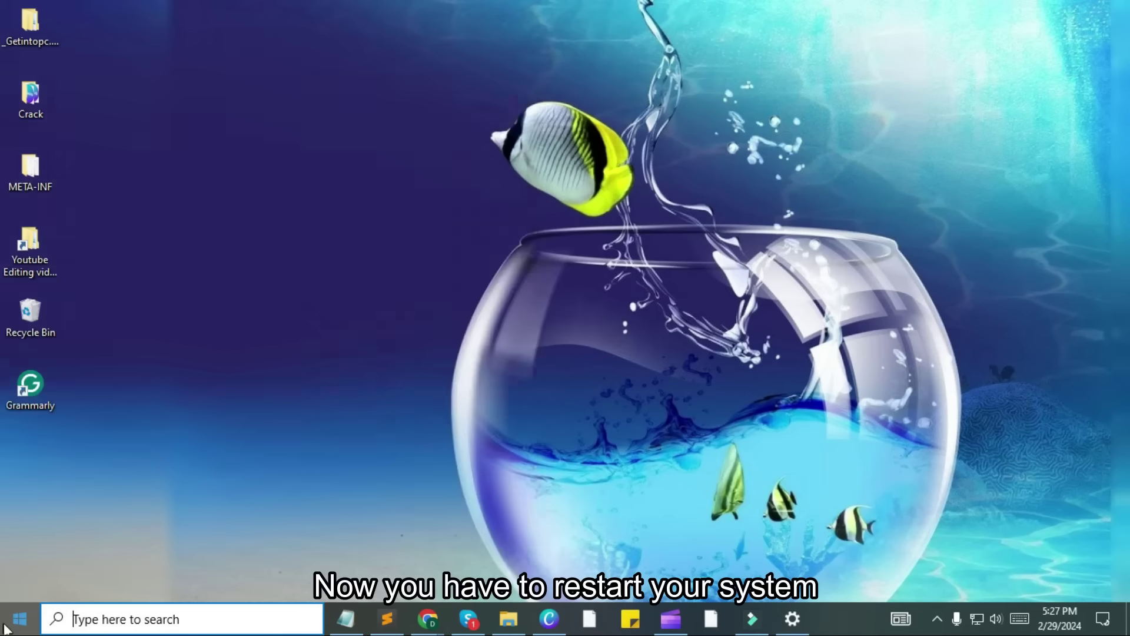
{"action": "left_click", "coordinate": [20, 618]}
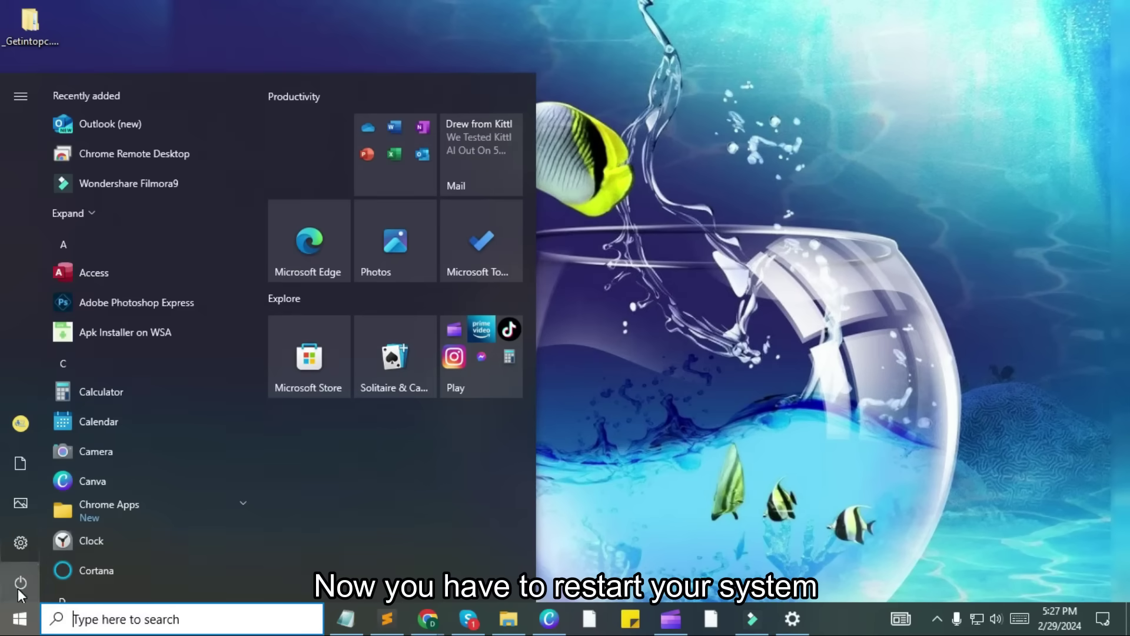
{"action": "left_click", "coordinate": [35, 583]}
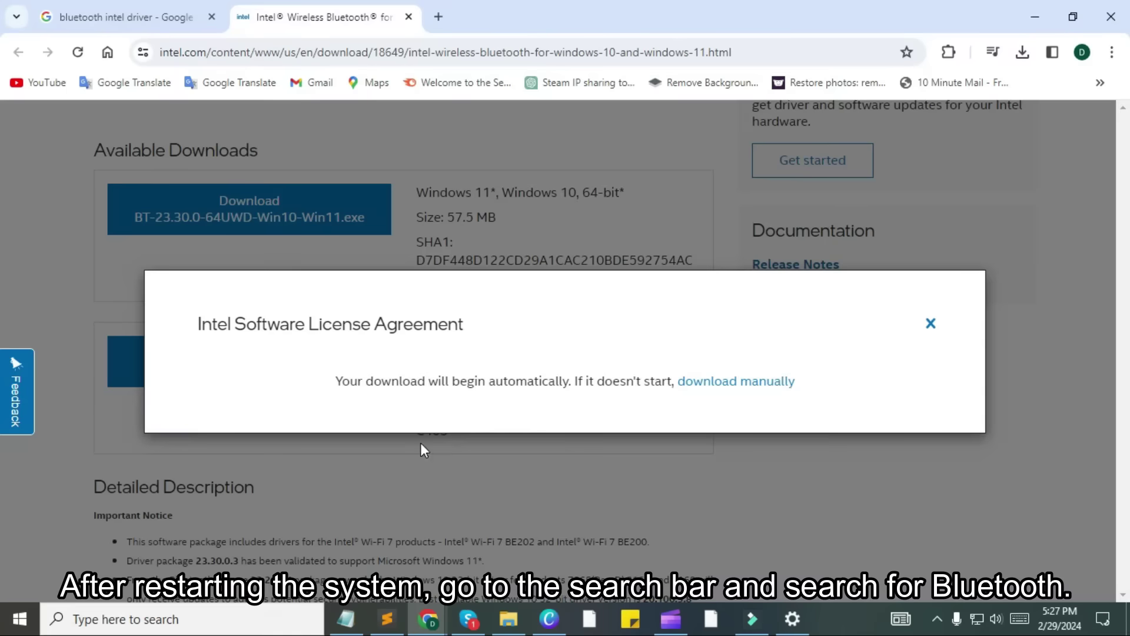
Search Windows for "blue" and open Bluetooth and other devices settings
{"action": "left_click", "coordinate": [77, 621]}
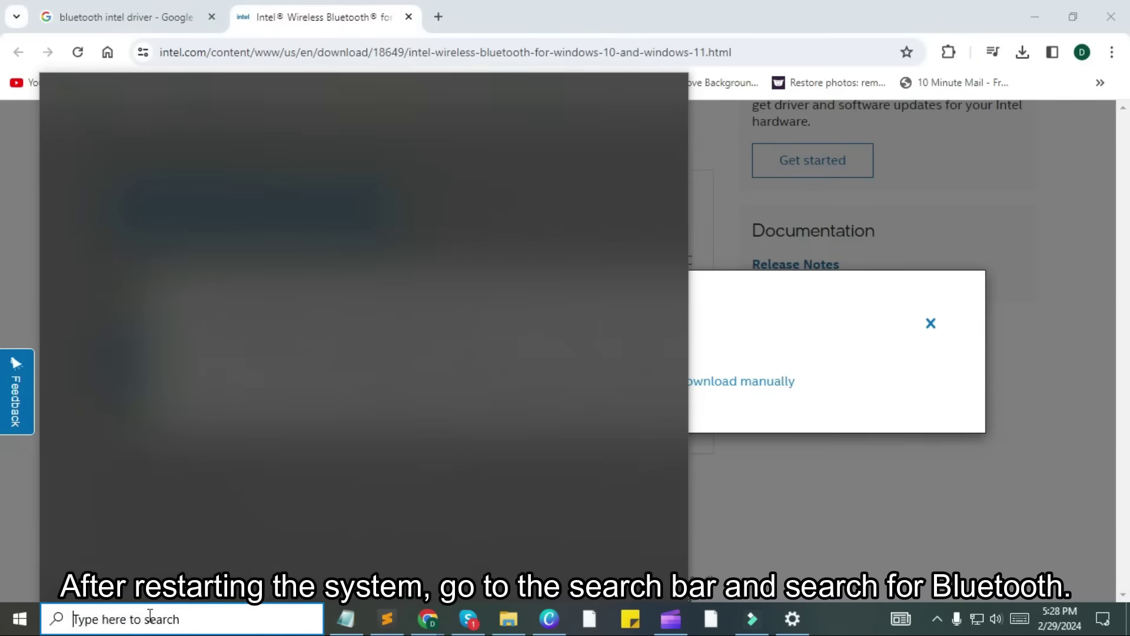
{"action": "type", "text": "blue"}
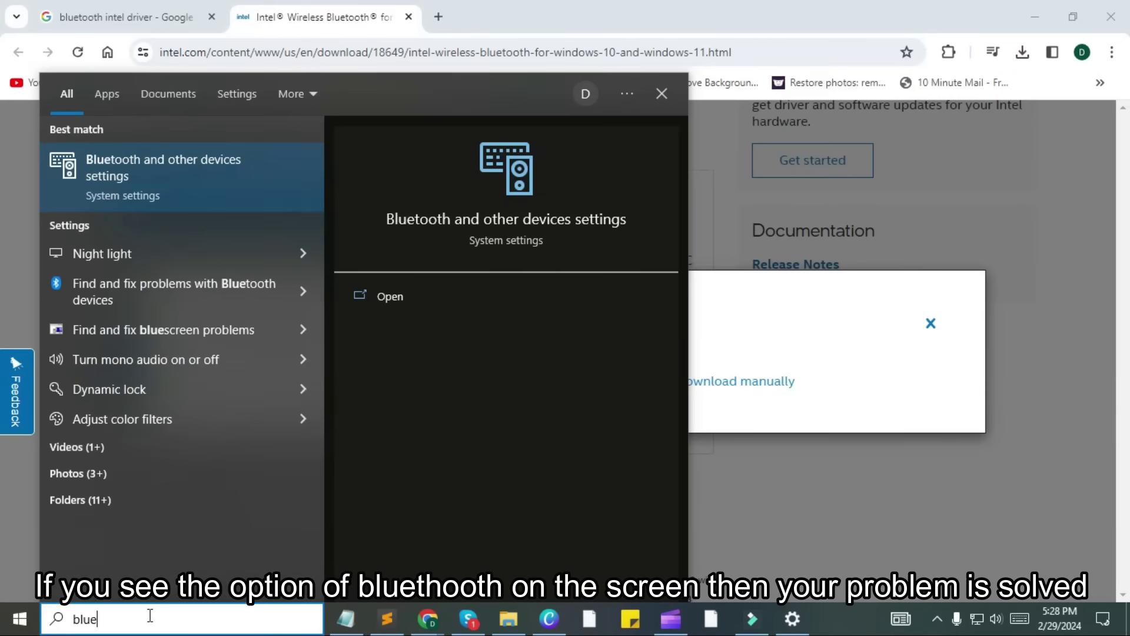
{"action": "left_click", "coordinate": [184, 190]}
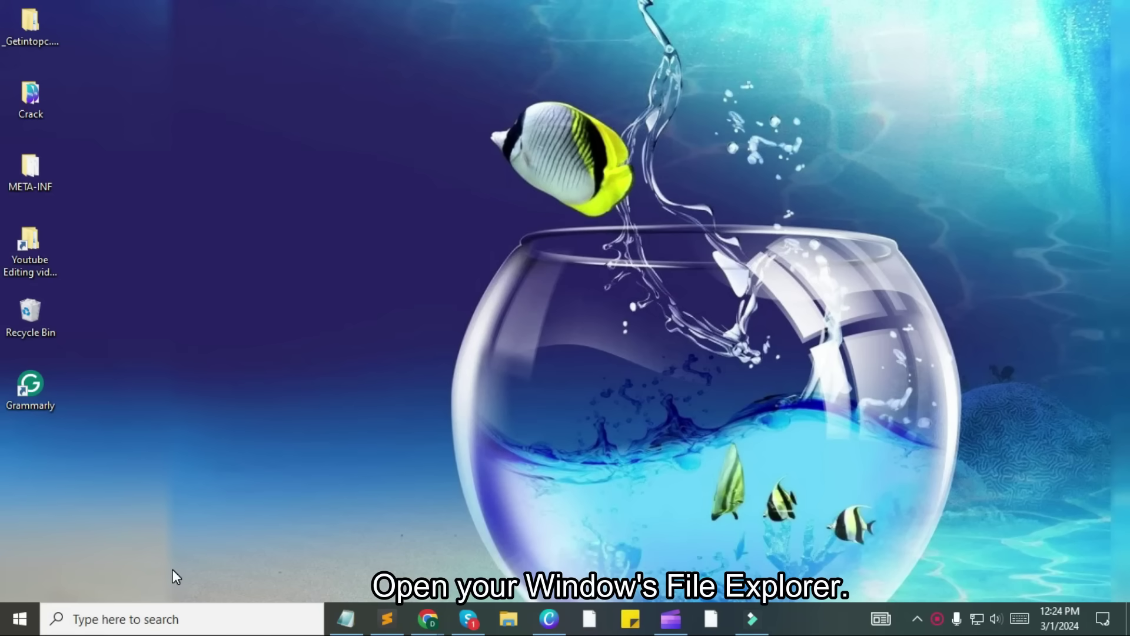
Find File Explorer through the Windows search with "file" and open it in a maximized window
{"action": "left_click", "coordinate": [121, 620]}
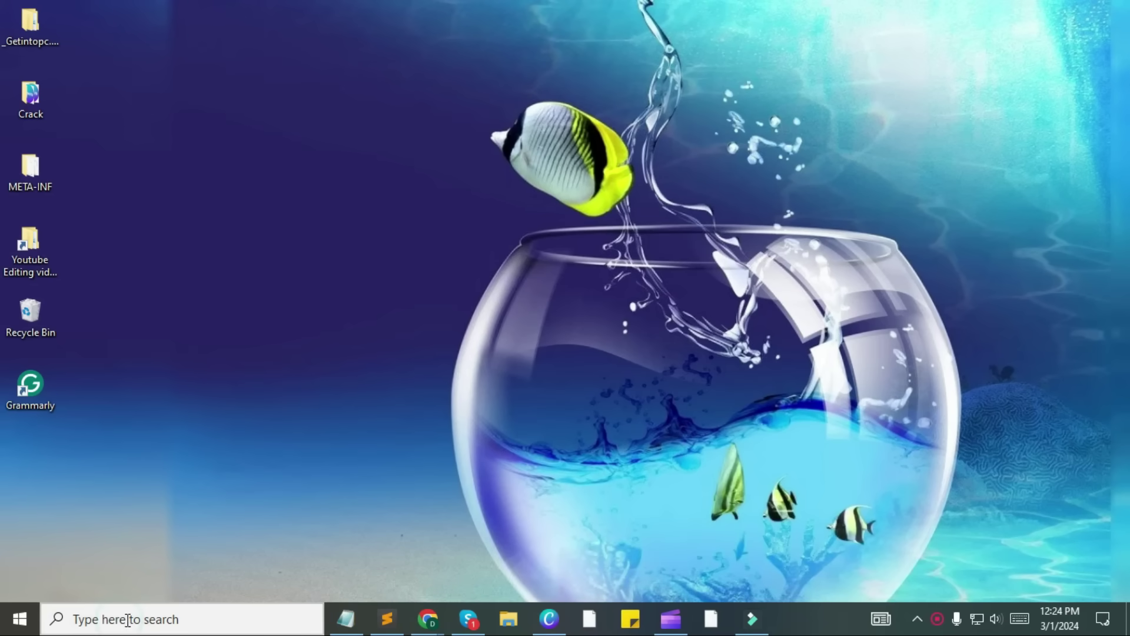
{"action": "type", "text": "file"}
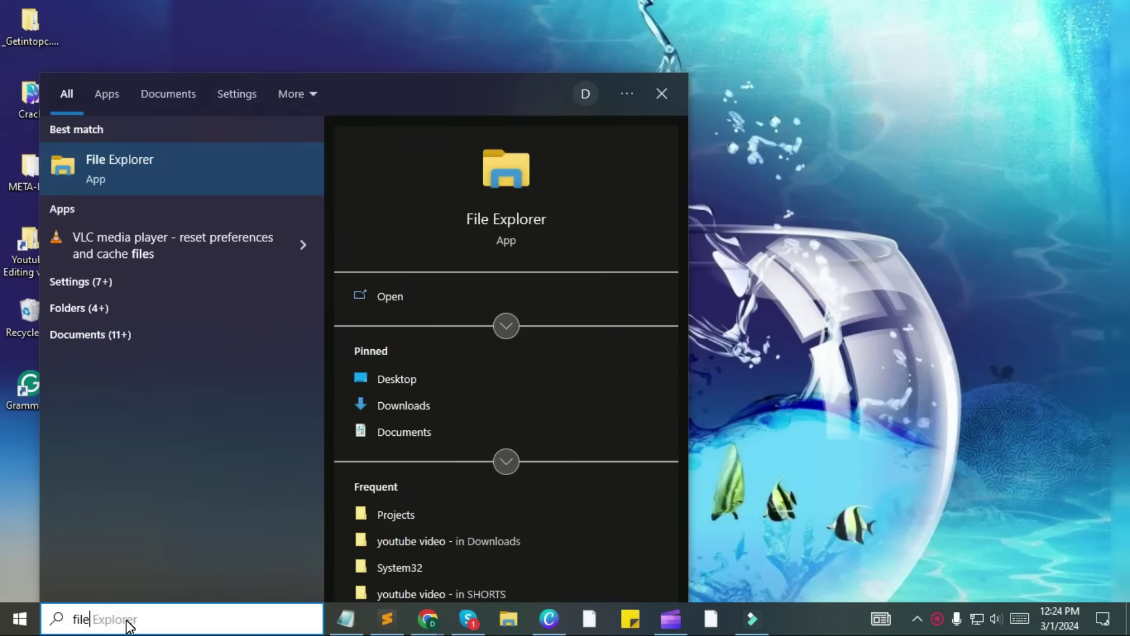
{"action": "left_click", "coordinate": [118, 182]}
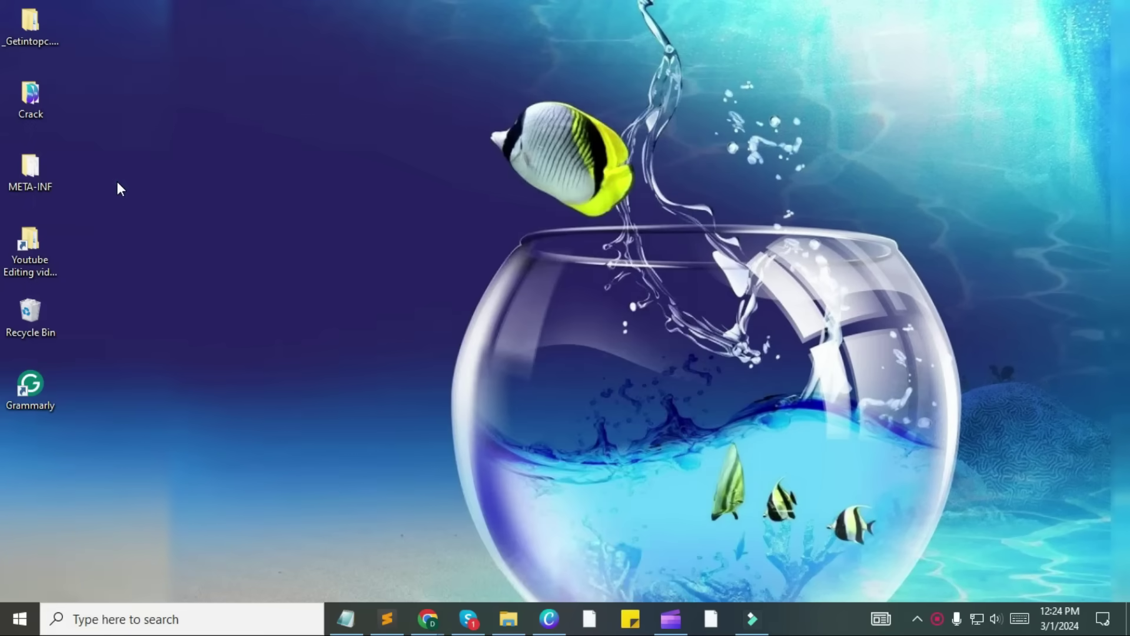
{"action": "double_click", "coordinate": [764, 103]}
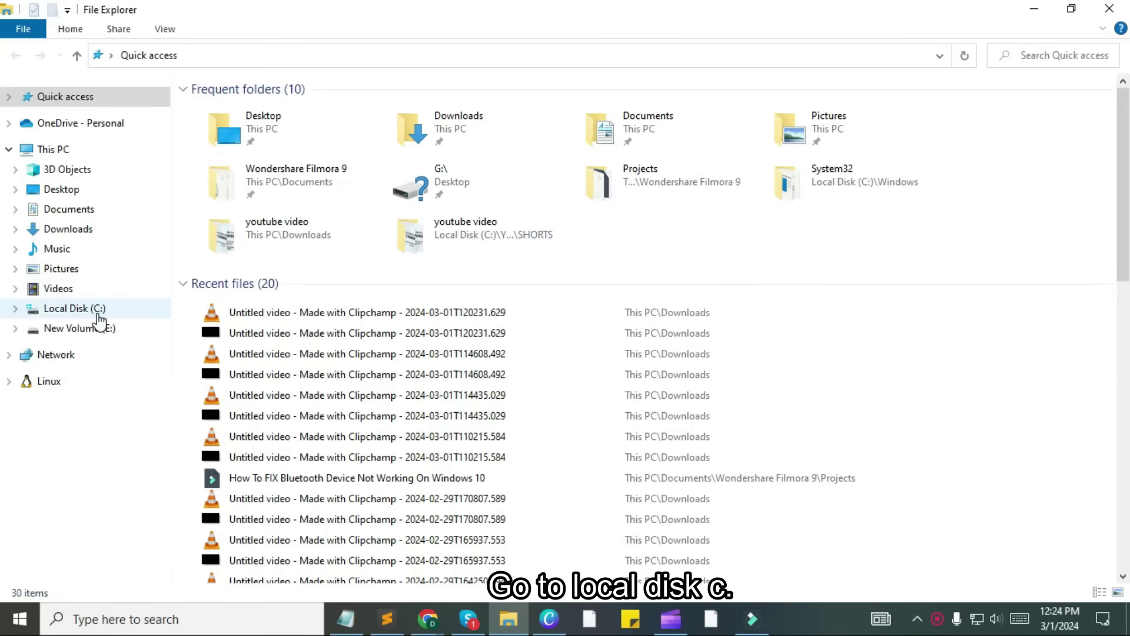
Go to the System32 folder inside the Windows folder on Local Disk (C:)
{"action": "left_click", "coordinate": [70, 316]}
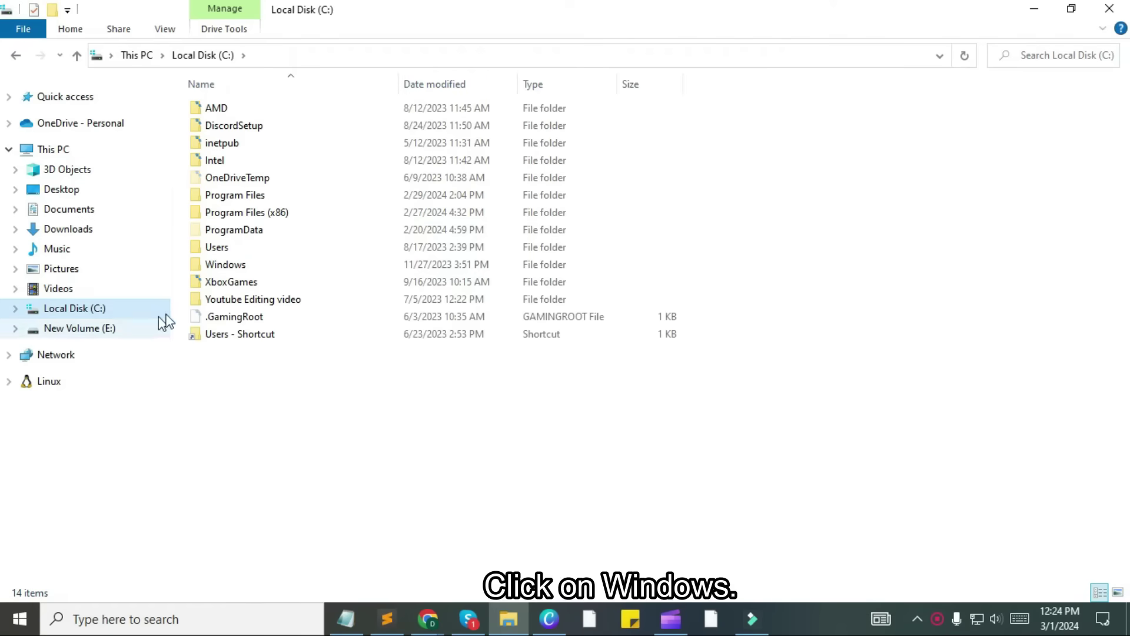
{"action": "left_click", "coordinate": [230, 269]}
{"action": "double_click", "coordinate": [234, 271]}
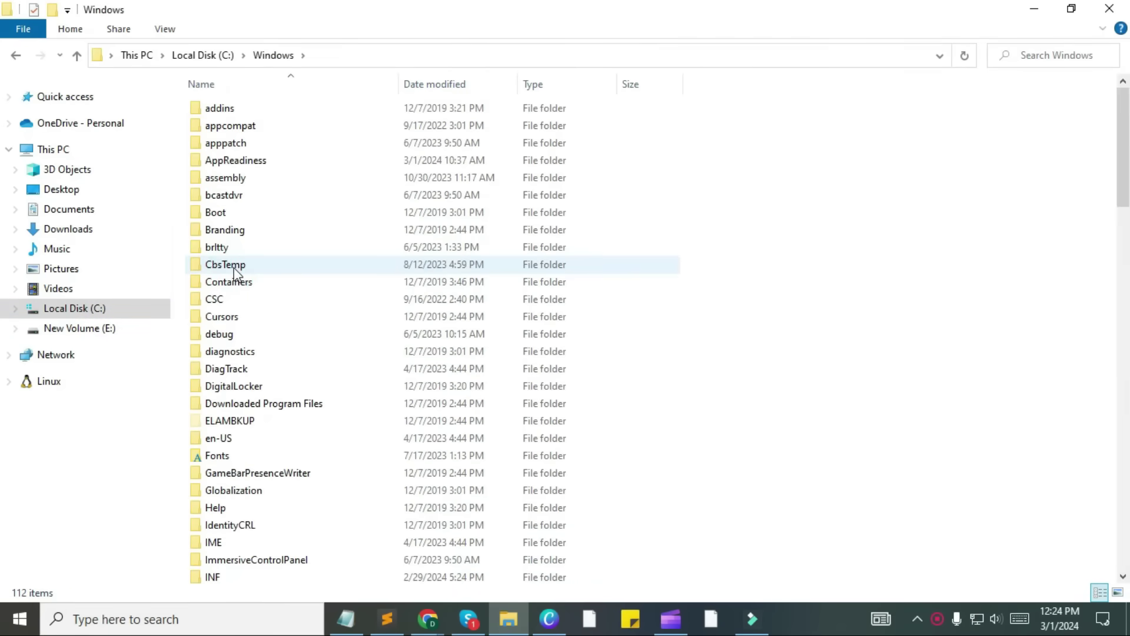
{"action": "scroll", "coordinate": [235, 272], "scroll_direction": "down", "scroll_amount": 14}
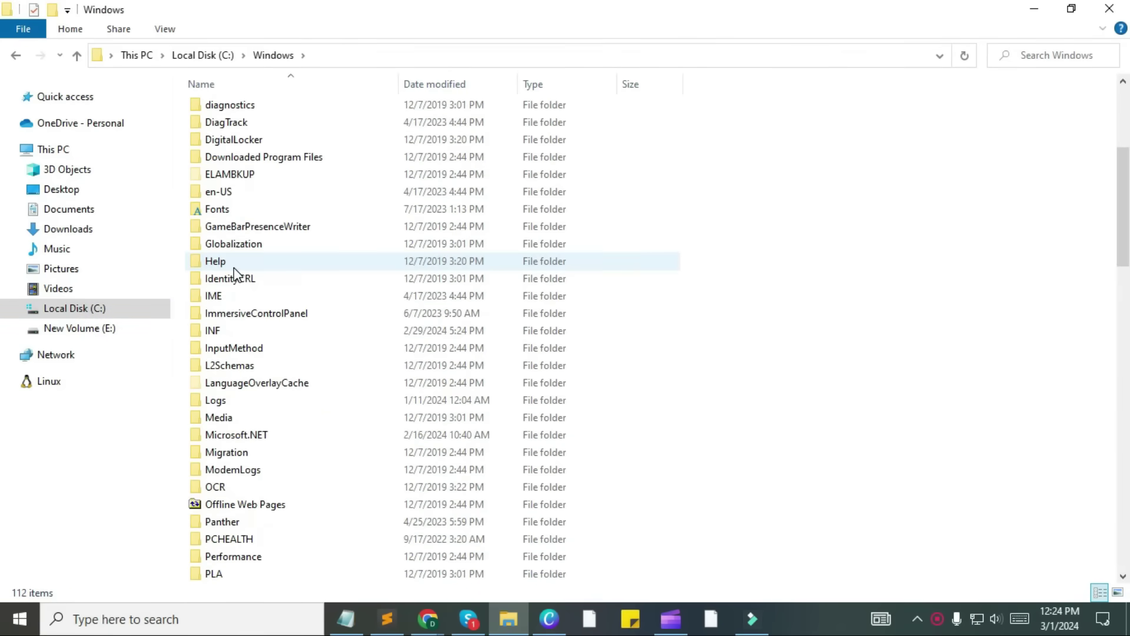
{"action": "scroll", "coordinate": [235, 274], "scroll_direction": "down", "scroll_amount": 6}
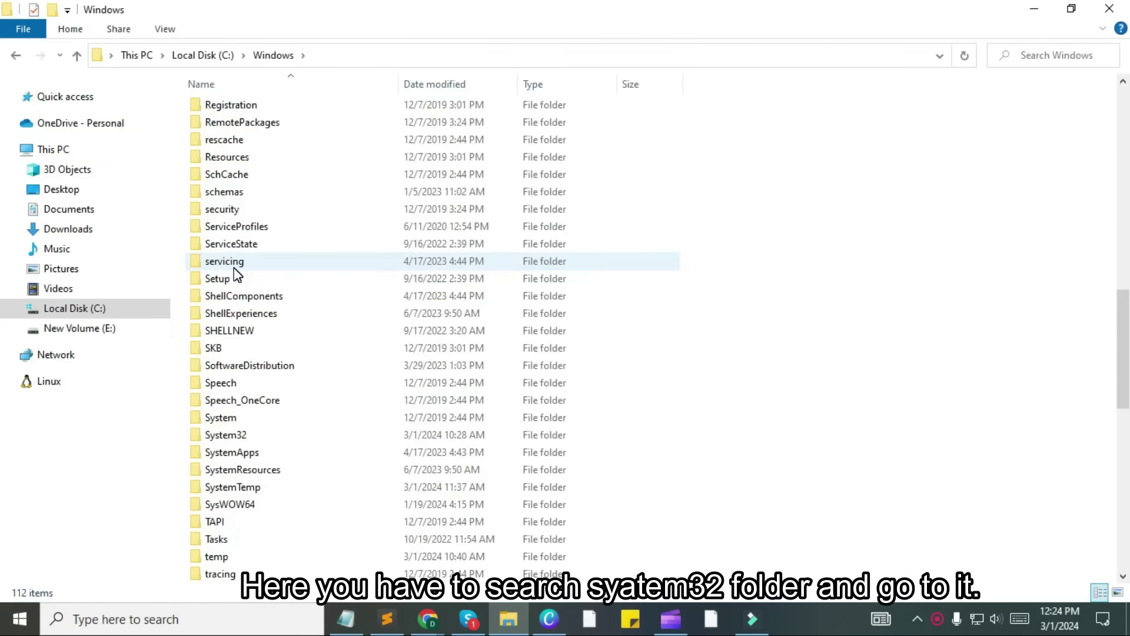
{"action": "left_click", "coordinate": [230, 228]}
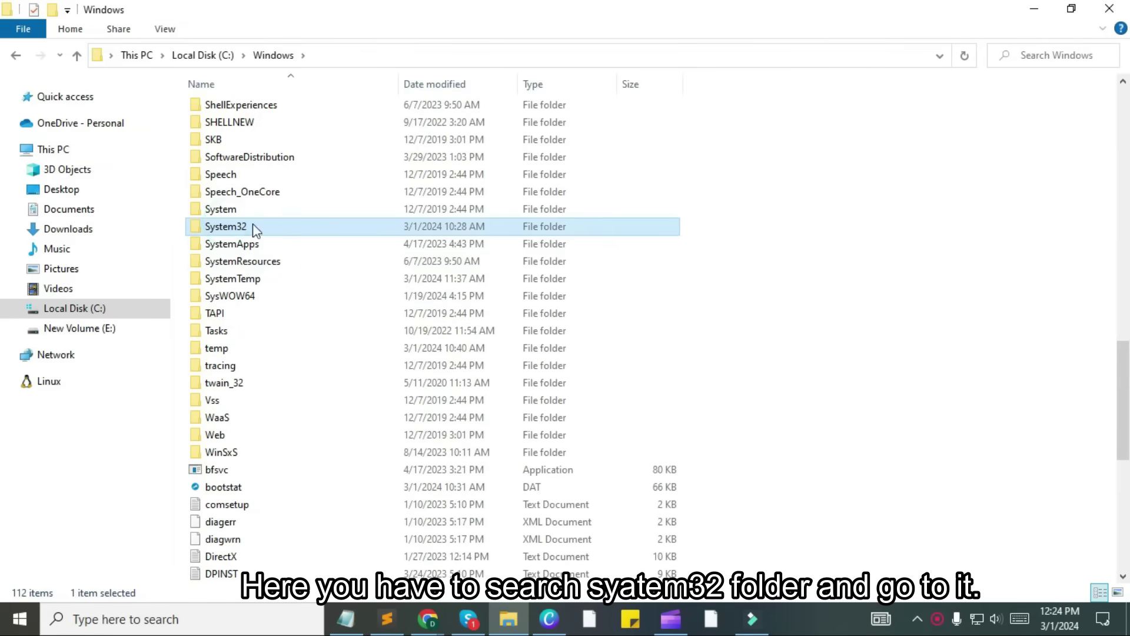
{"action": "left_click", "coordinate": [271, 228]}
{"action": "double_click", "coordinate": [271, 228]}
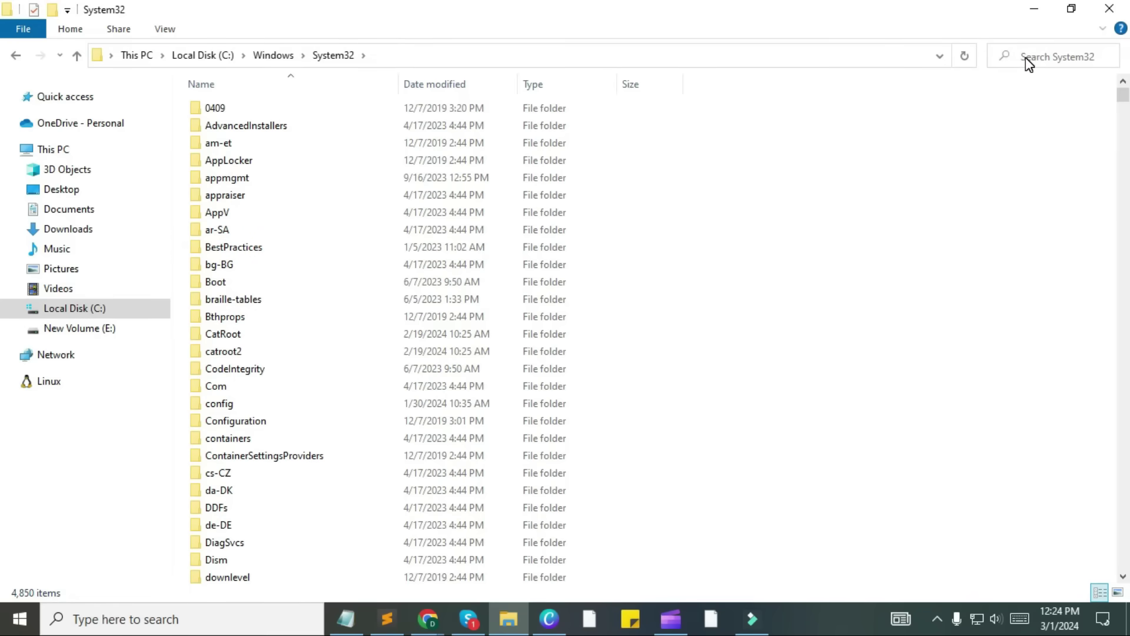
Search System32 for "fsquirt" and create a desktop shortcut for the fsquirt application
{"action": "type", "text": "fsquirt"}
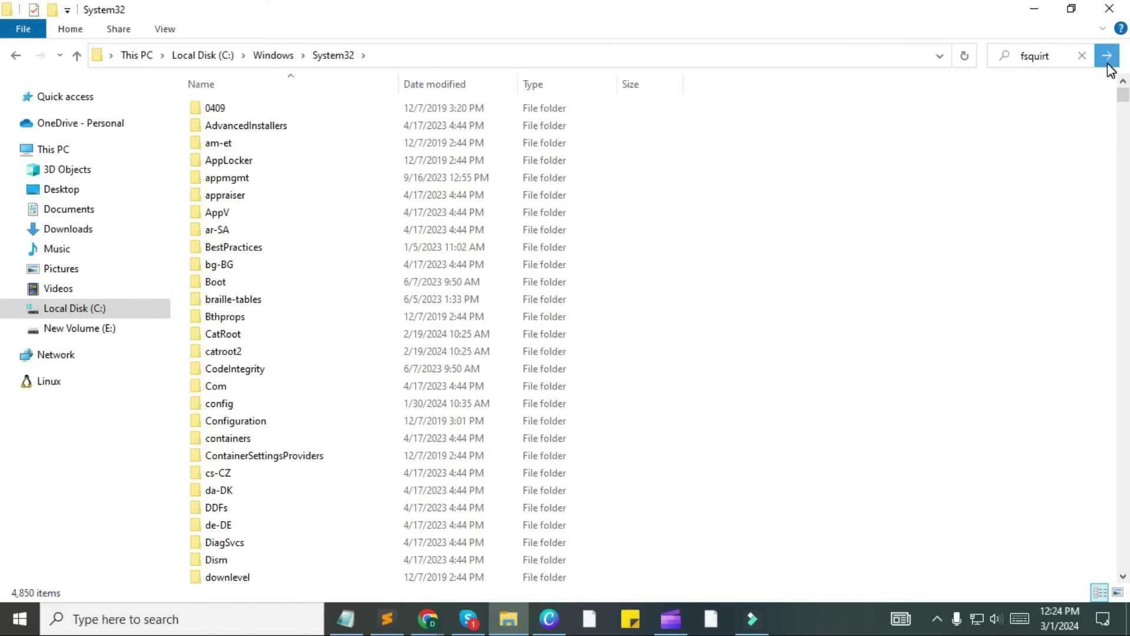
{"action": "left_click", "coordinate": [1107, 62]}
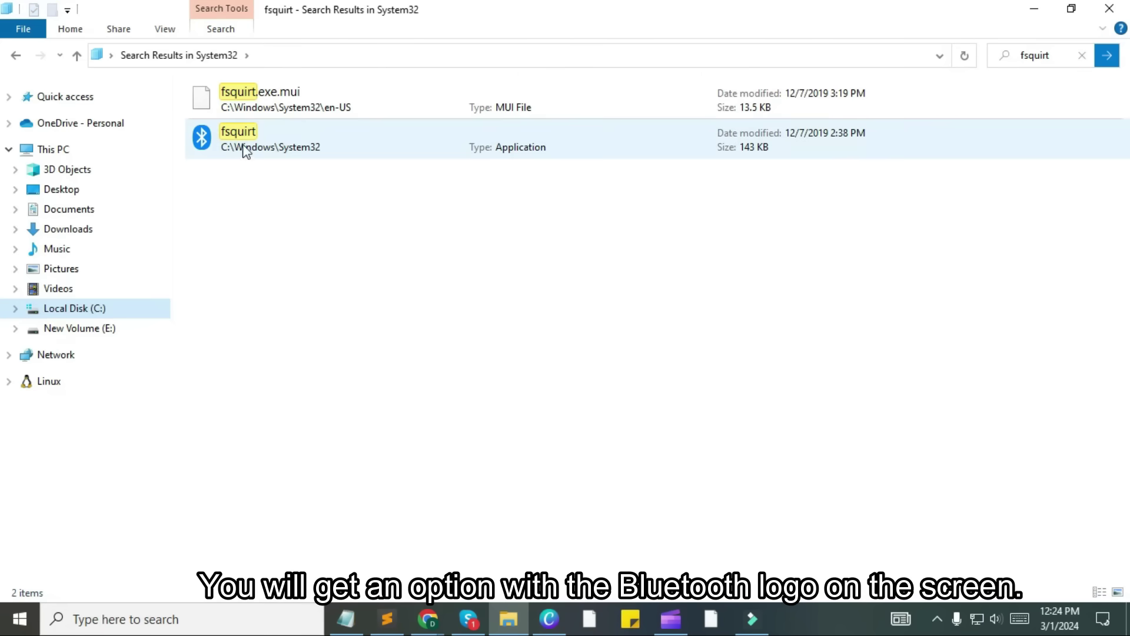
{"action": "left_click", "coordinate": [296, 151]}
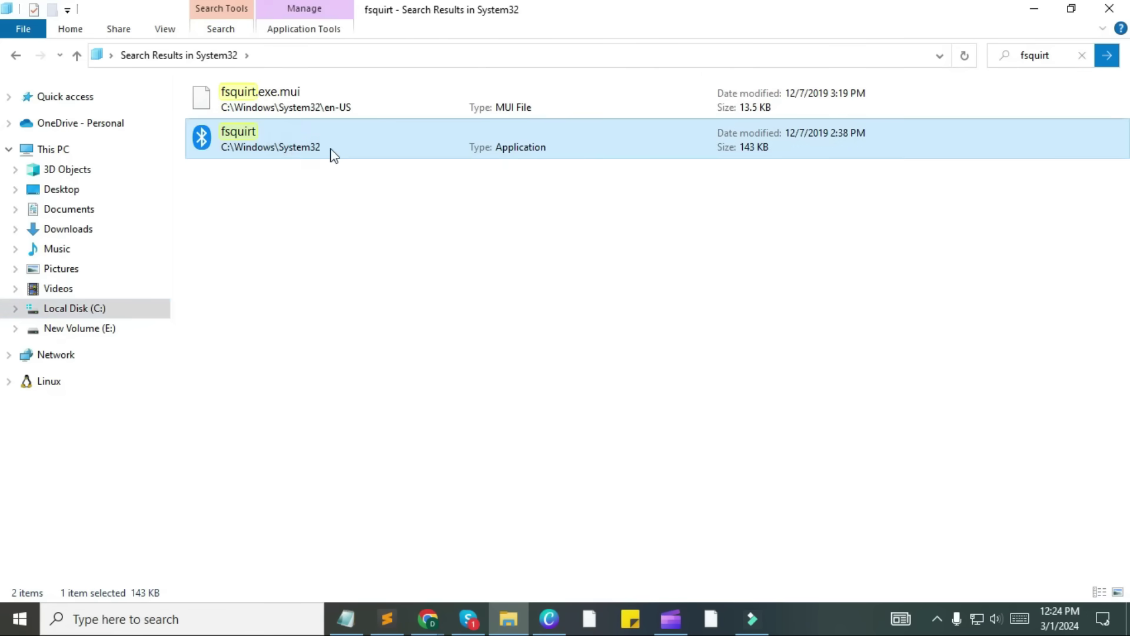
{"action": "right_click", "coordinate": [284, 141]}
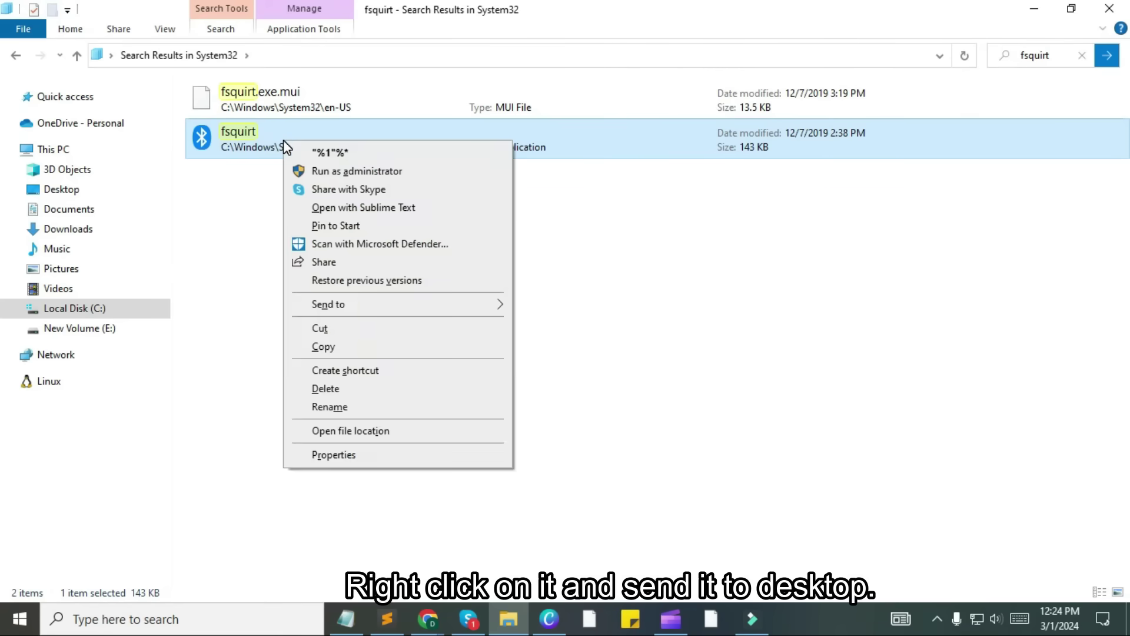
{"action": "left_click", "coordinate": [343, 306]}
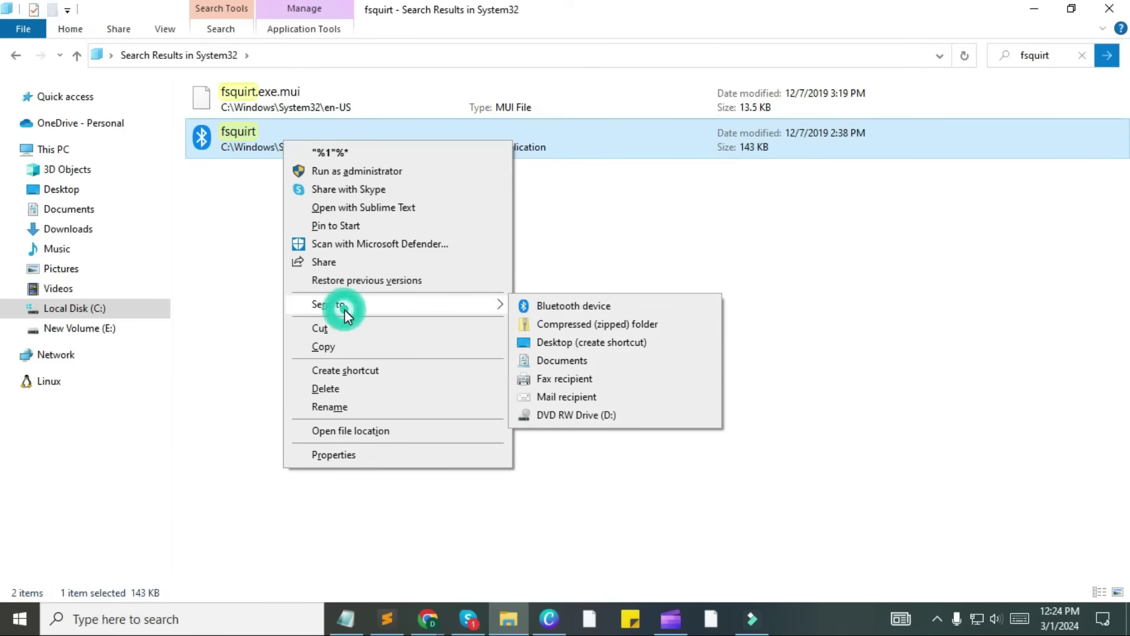
{"action": "left_click", "coordinate": [577, 346]}
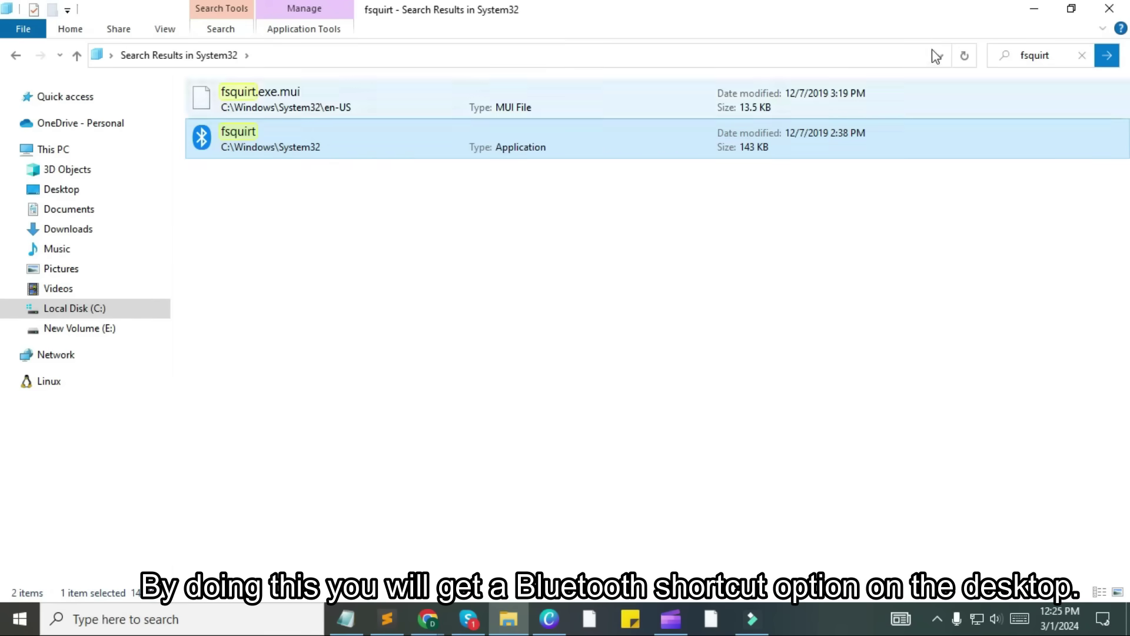
Minimize File Explorer and move the fsquirt shortcut away from the icon column to an empty area of the desktop
{"action": "left_click", "coordinate": [1033, 11]}
{"action": "left_click", "coordinate": [281, 312]}
{"action": "left_click_drag", "start_coordinate": [30, 462], "coordinate": [340, 313]}
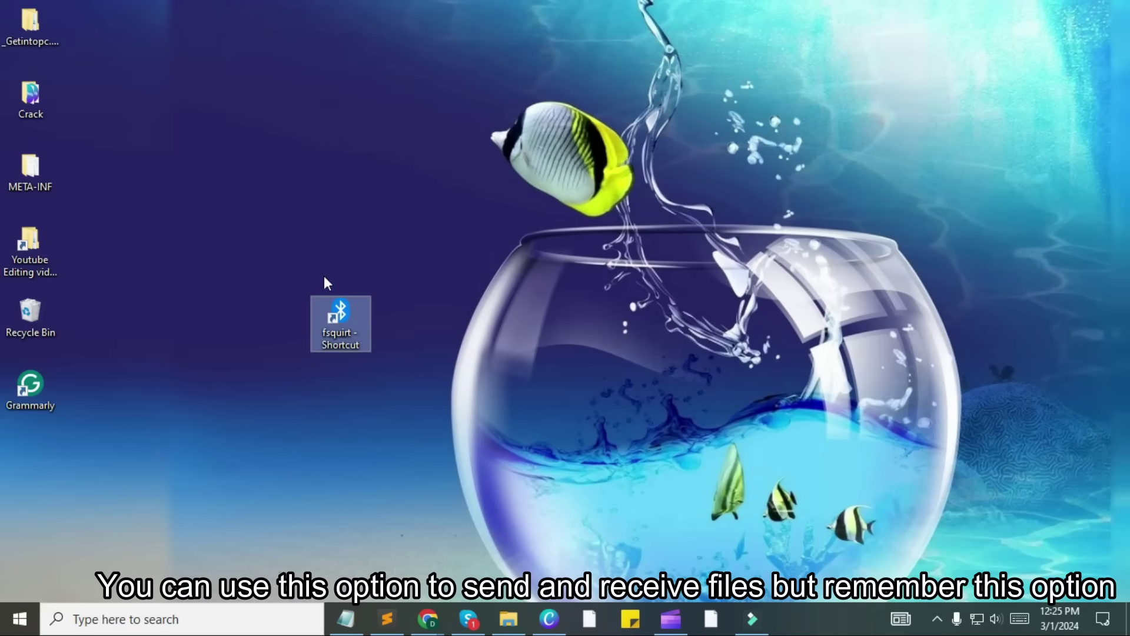
{"action": "left_click", "coordinate": [330, 364]}
{"action": "left_click", "coordinate": [330, 365]}
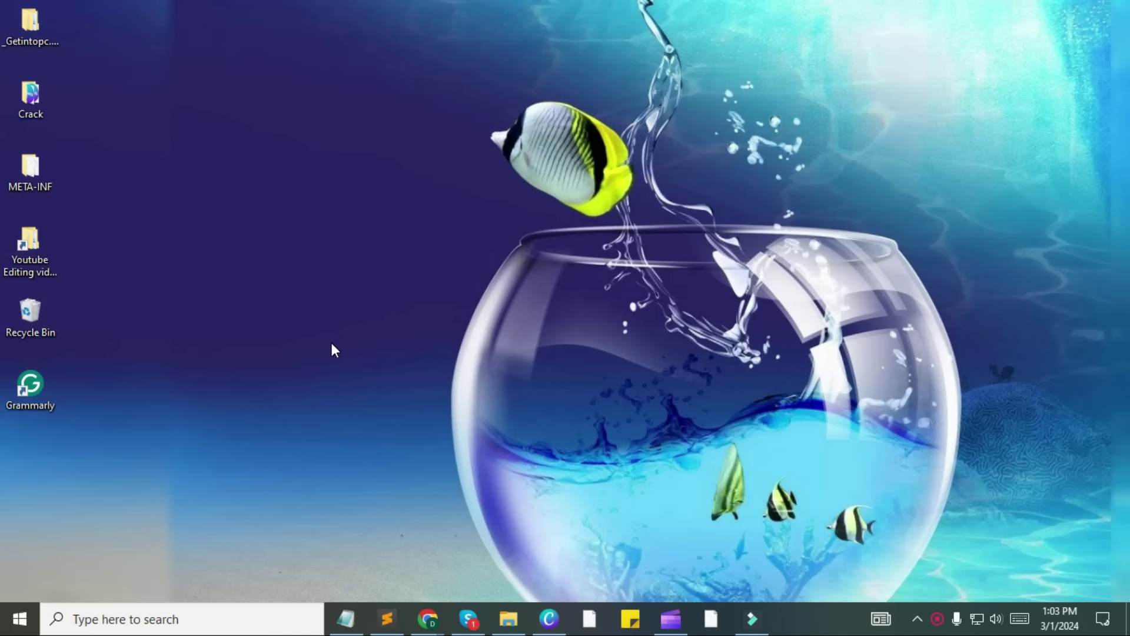
Search Windows for "services", open the Services app and maximize its window
{"action": "left_click", "coordinate": [110, 627]}
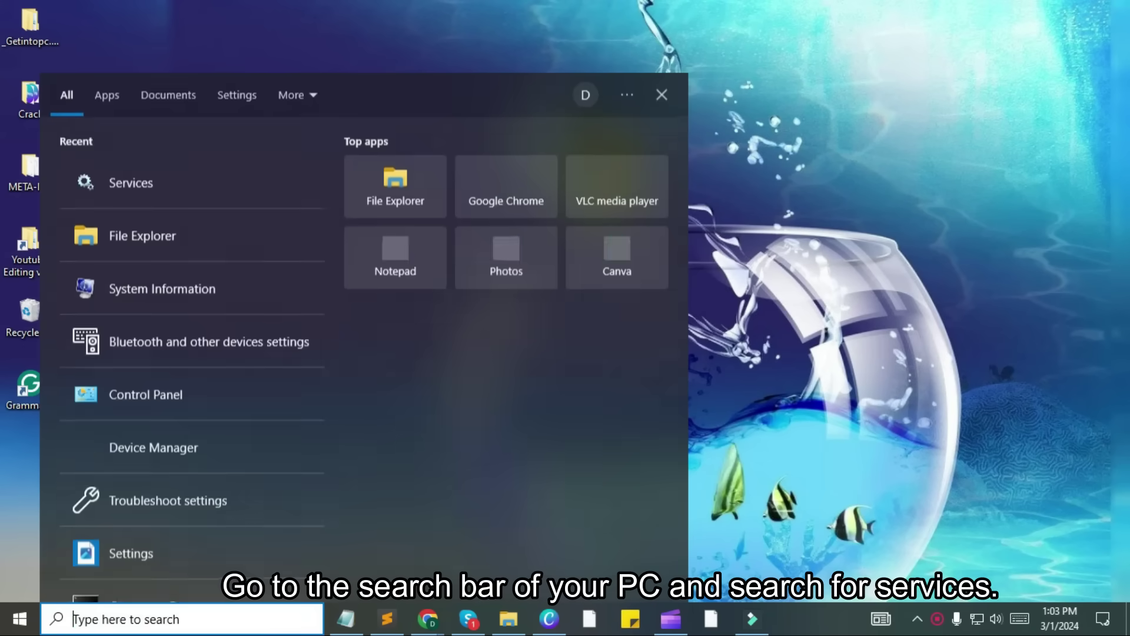
{"action": "type", "text": "se"}
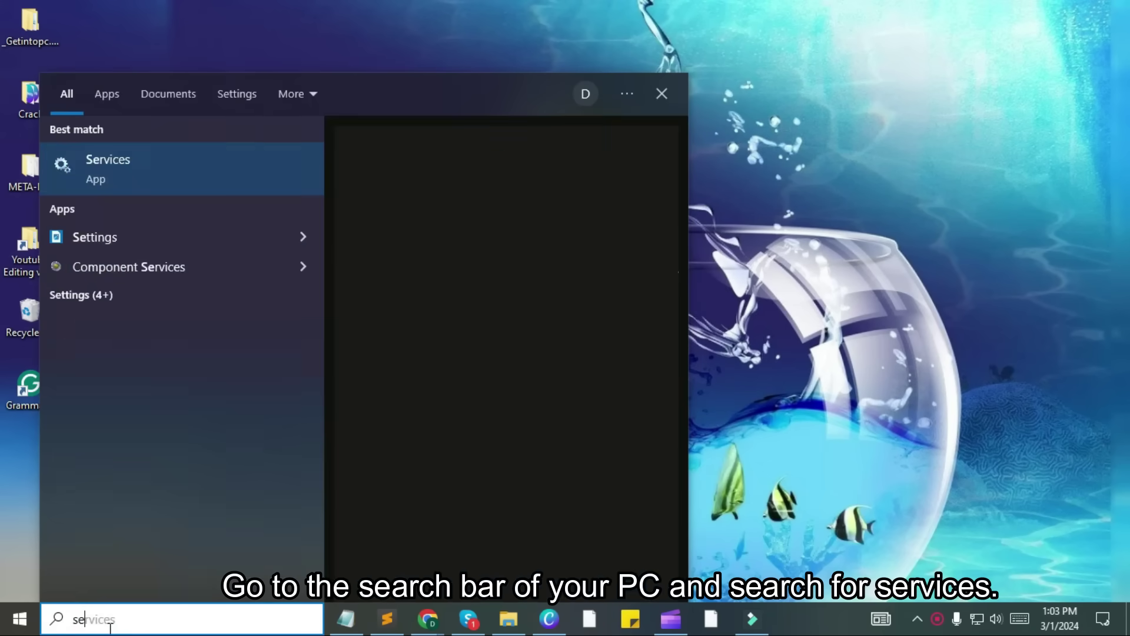
{"action": "type", "text": "rvice"}
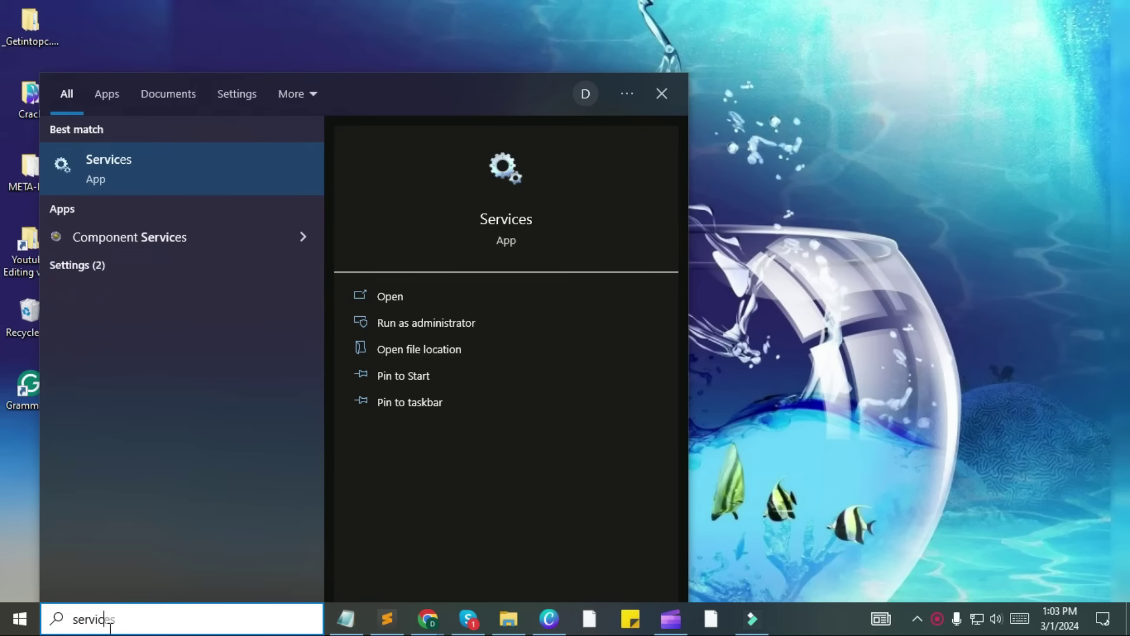
{"action": "type", "text": "s"}
{"action": "left_click", "coordinate": [93, 187]}
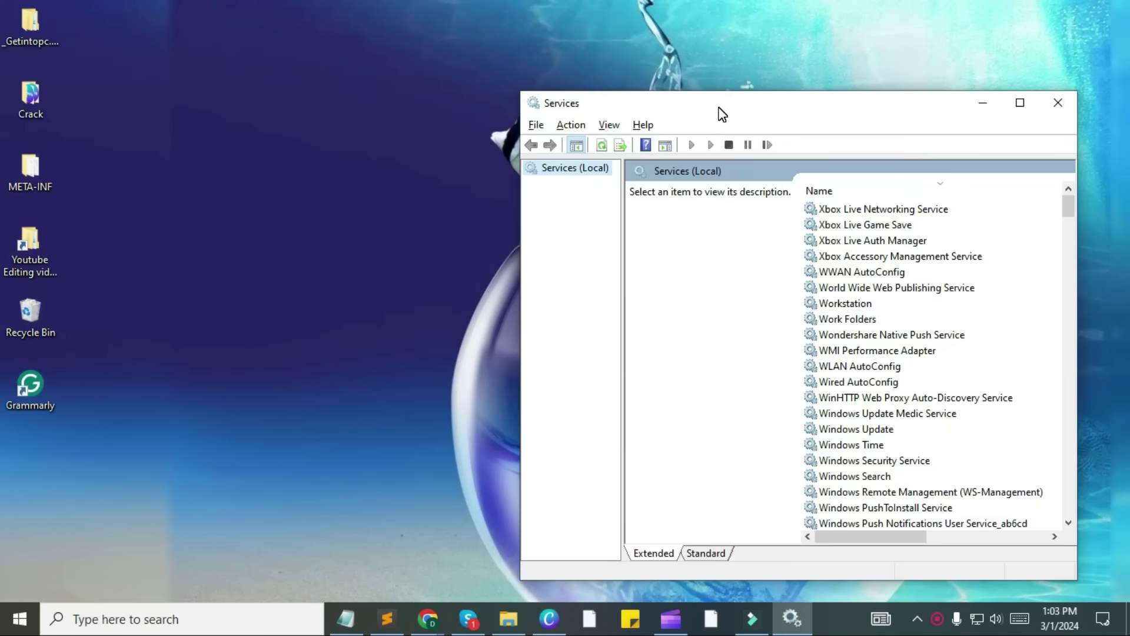
{"action": "double_click", "coordinate": [722, 111]}
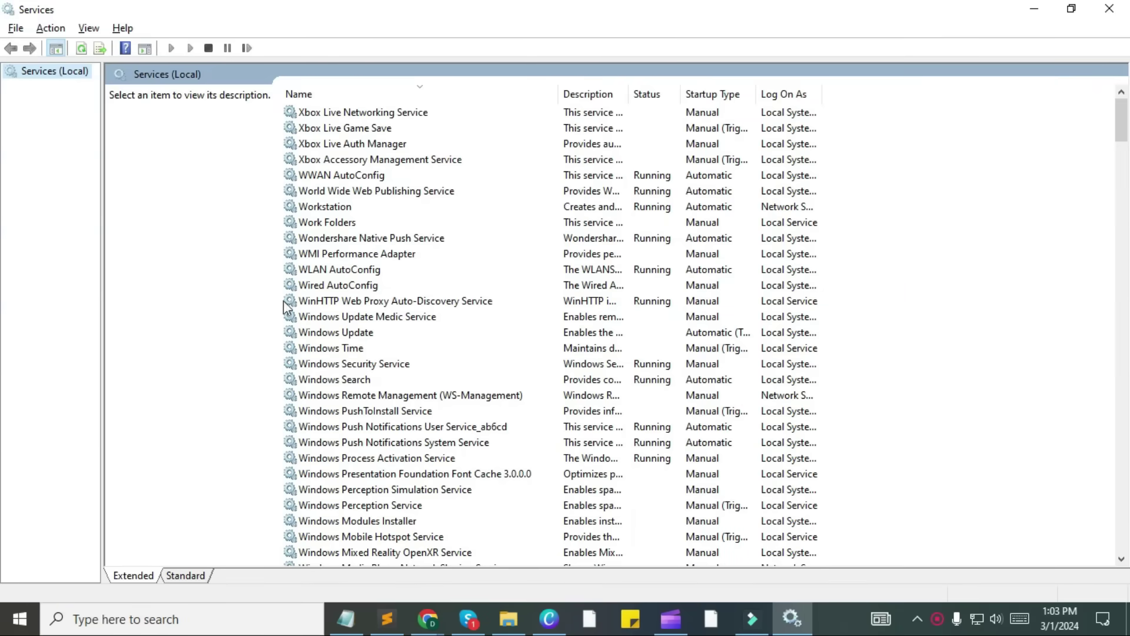
Jump to the services beginning with B and examine the Bluetooth User Support, Bluetooth Support and Bluetooth Audio Gateway services
{"action": "left_click", "coordinate": [391, 285]}
{"action": "key", "text": "b"}
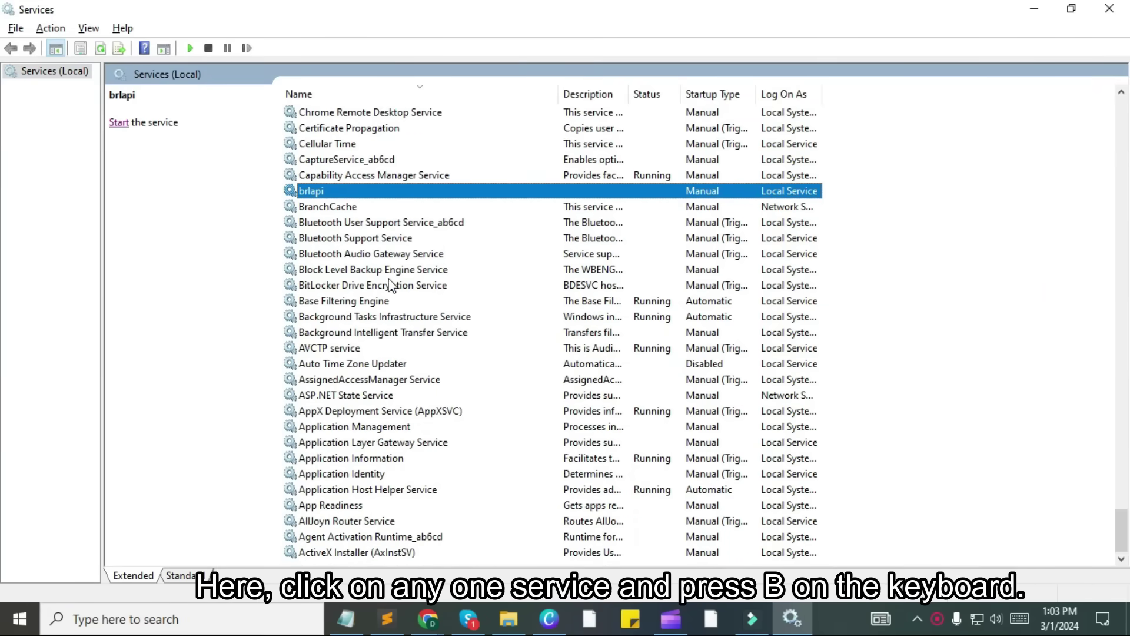
{"action": "left_click", "coordinate": [328, 222]}
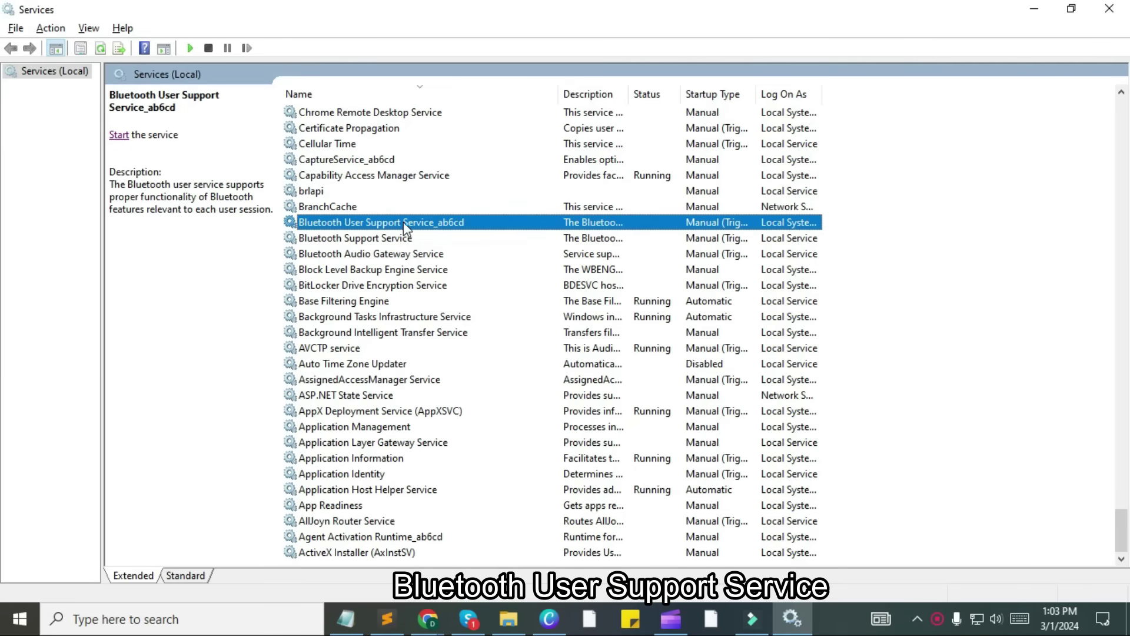
{"action": "left_click", "coordinate": [387, 239]}
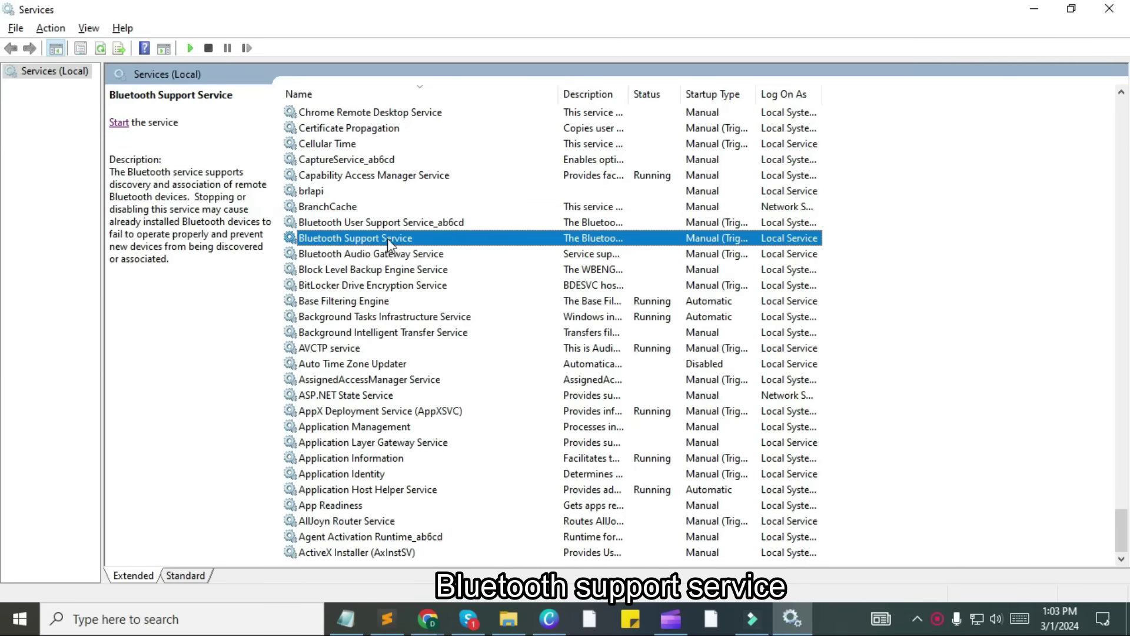
{"action": "left_click", "coordinate": [364, 253]}
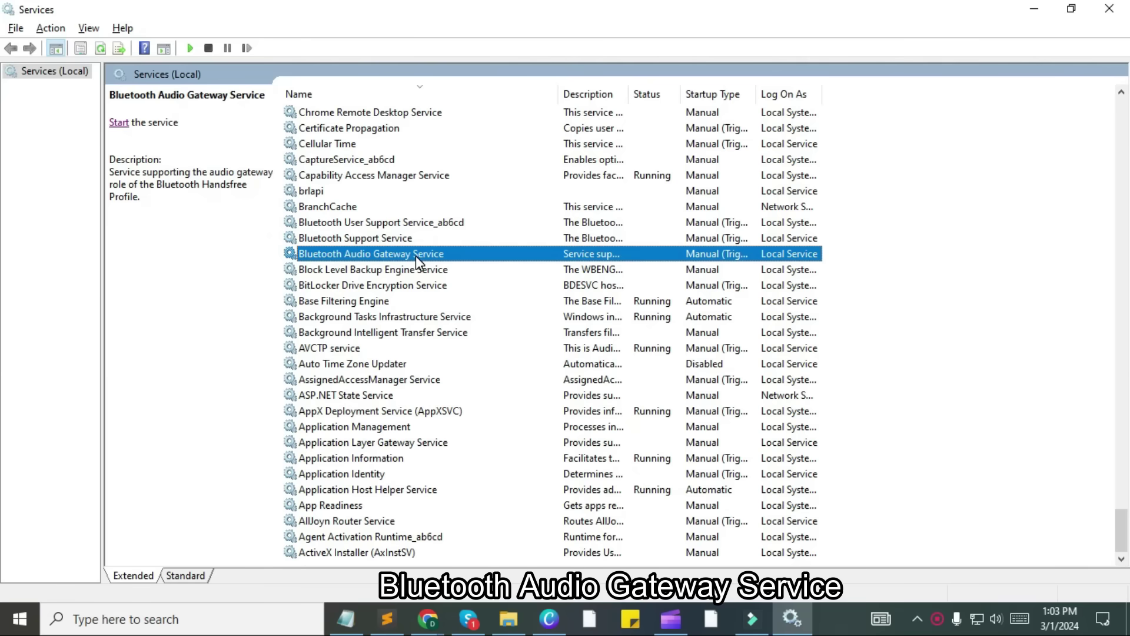
Set the Bluetooth User Support Service's startup type to Automatic, start the service and apply the change
{"action": "left_click", "coordinate": [354, 226]}
{"action": "double_click", "coordinate": [361, 223]}
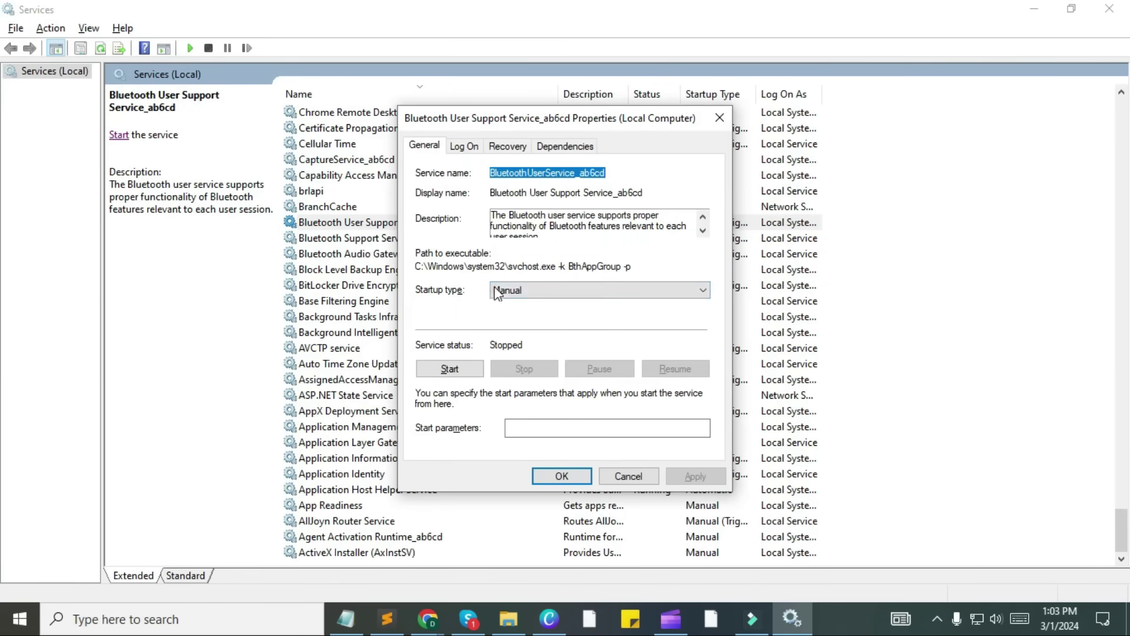
{"action": "left_click", "coordinate": [551, 292]}
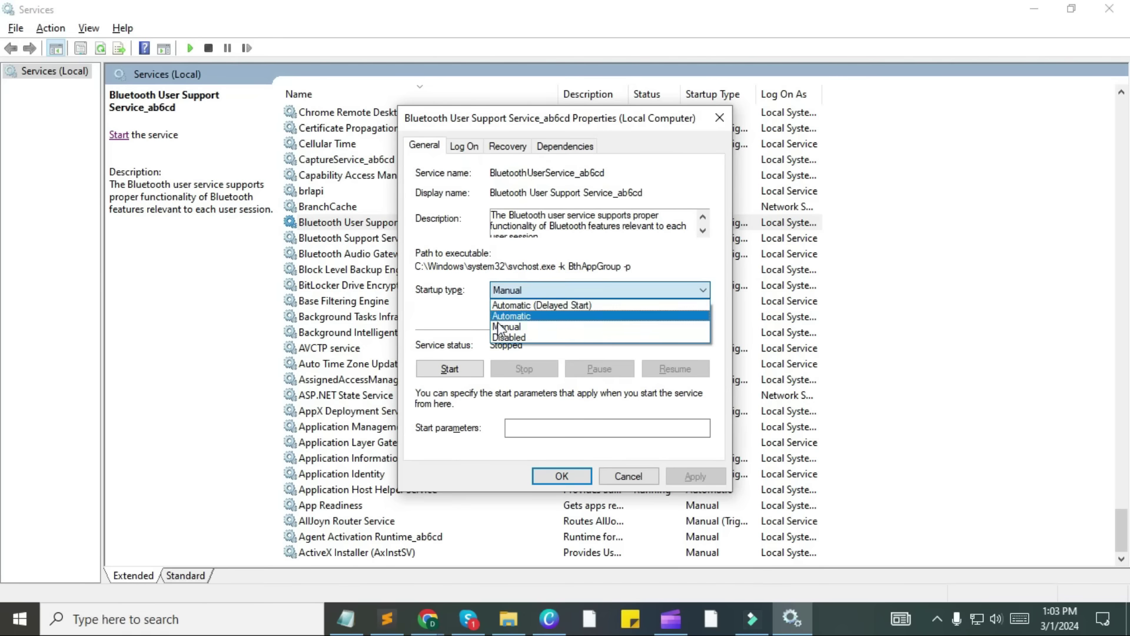
{"action": "left_click", "coordinate": [526, 317]}
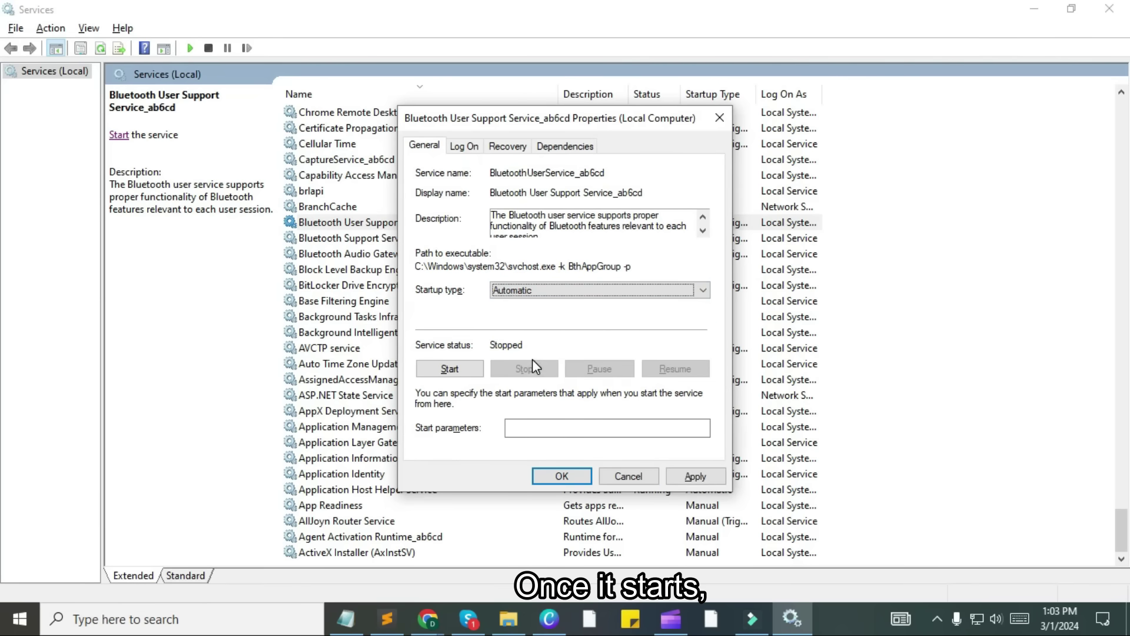
{"action": "left_click", "coordinate": [462, 372]}
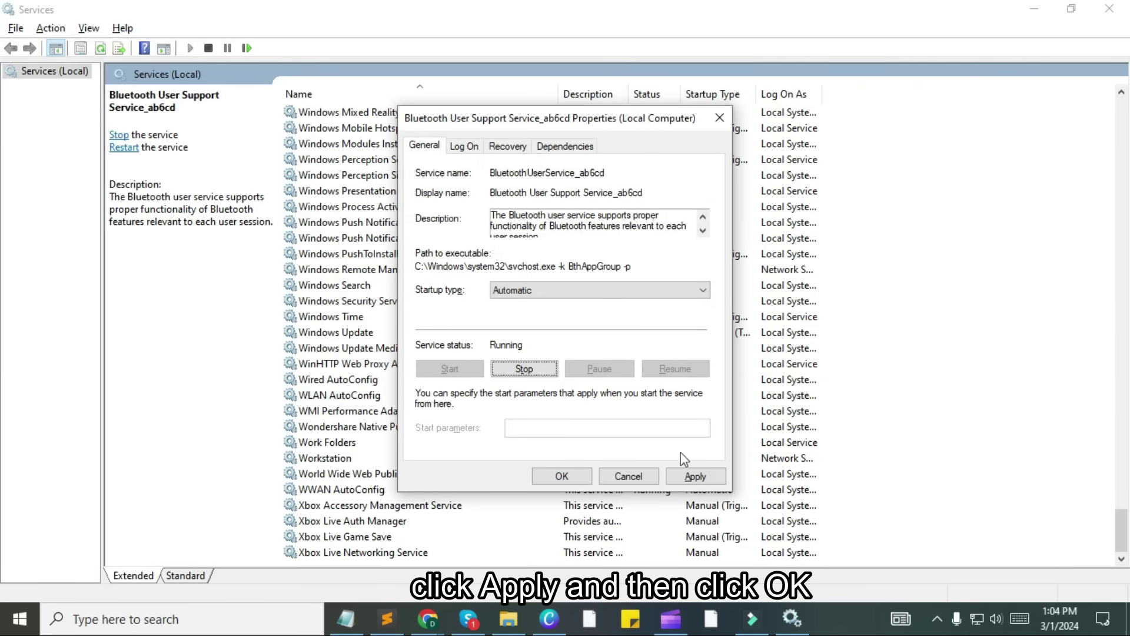
{"action": "left_click", "coordinate": [706, 480]}
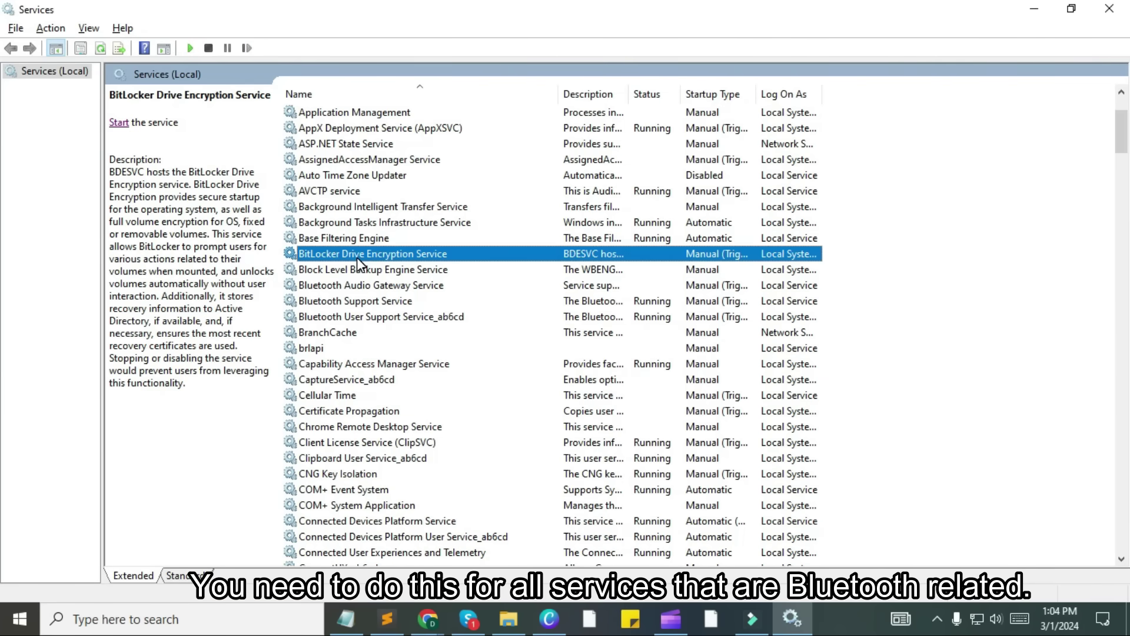
Set the Block Level Backup Engine Service's startup type to Automatic, start the service and apply the change
{"action": "left_click", "coordinate": [356, 268]}
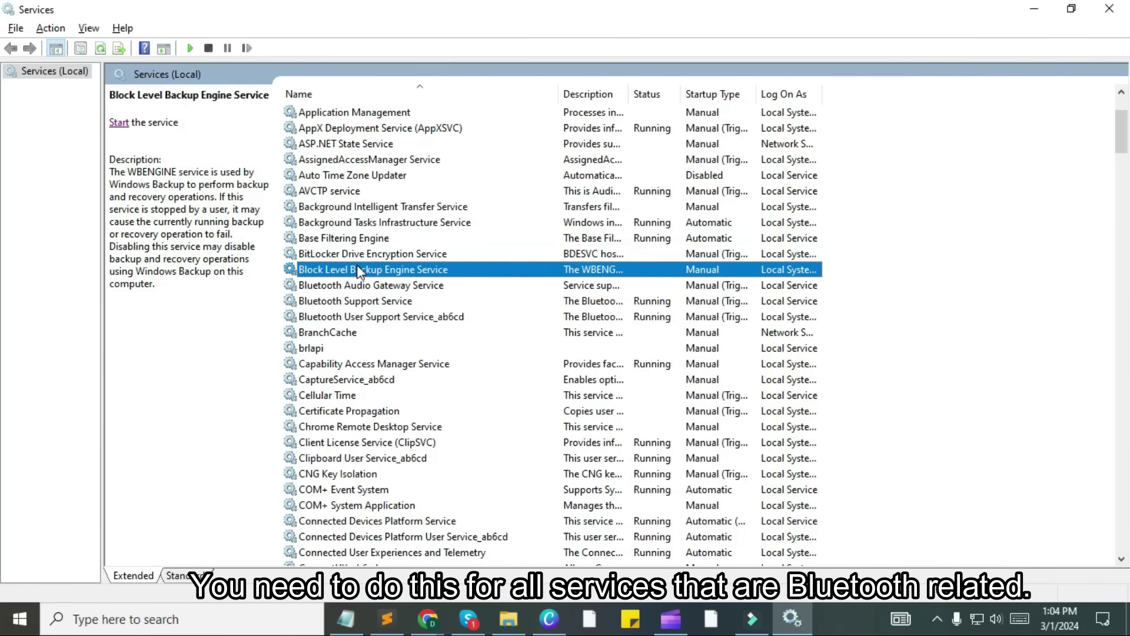
{"action": "double_click", "coordinate": [342, 272]}
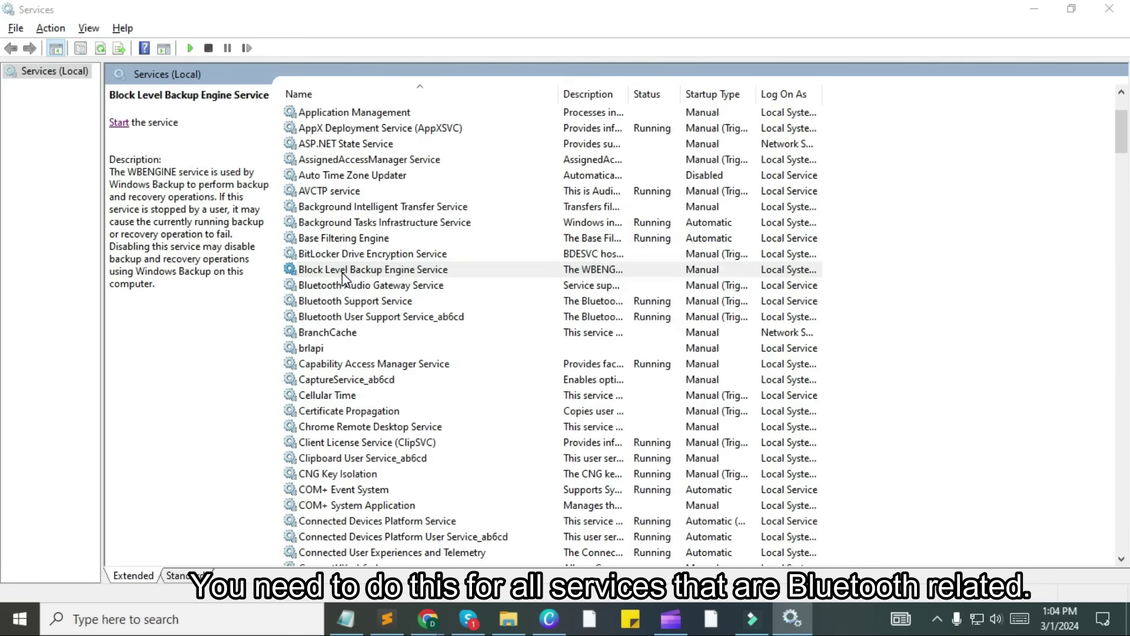
{"action": "left_click", "coordinate": [548, 291]}
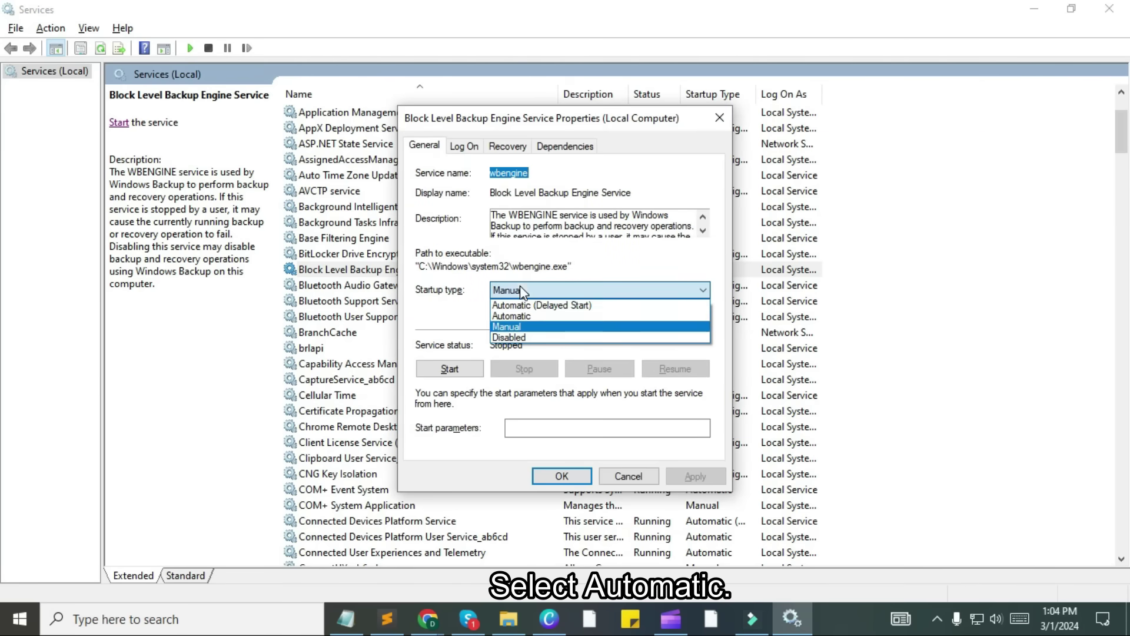
{"action": "left_click", "coordinate": [524, 318]}
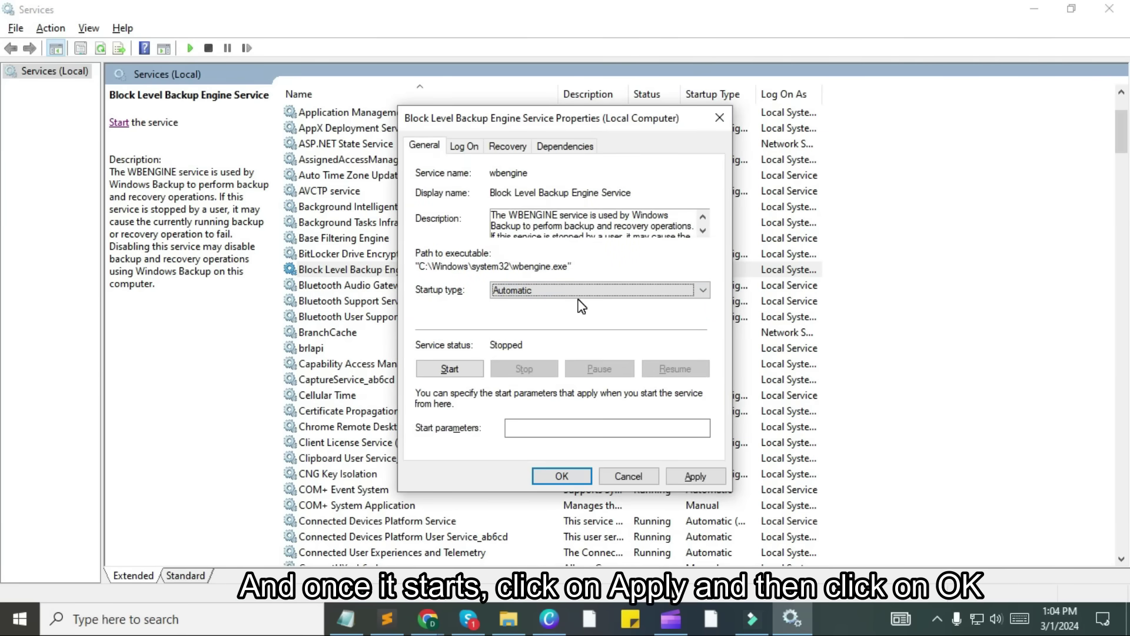
{"action": "left_click", "coordinate": [450, 369]}
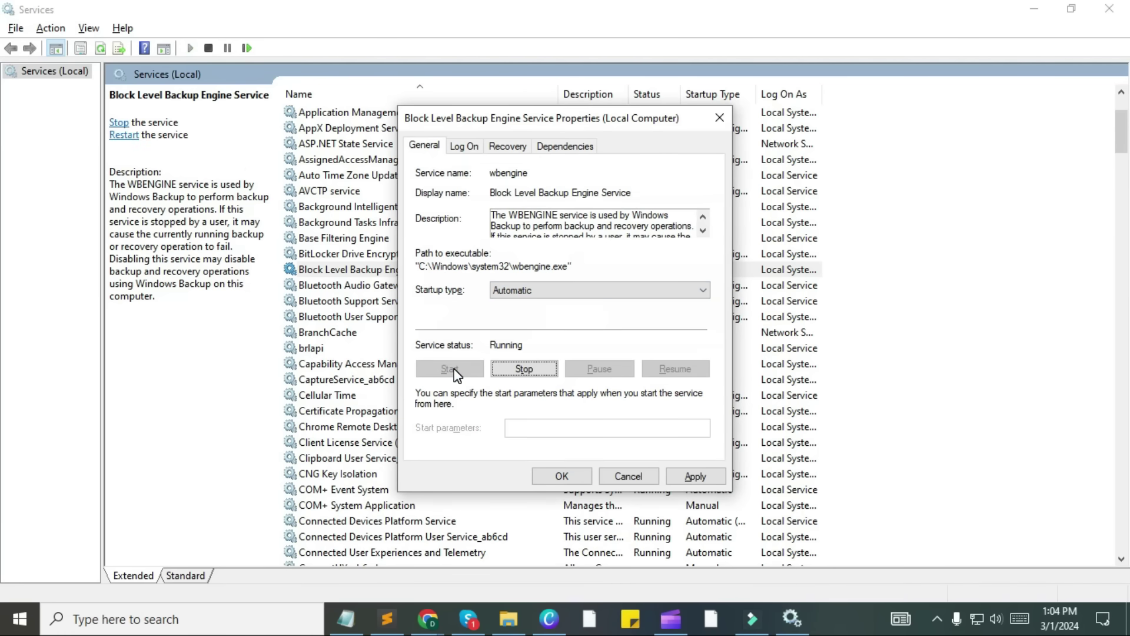
{"action": "left_click", "coordinate": [696, 474]}
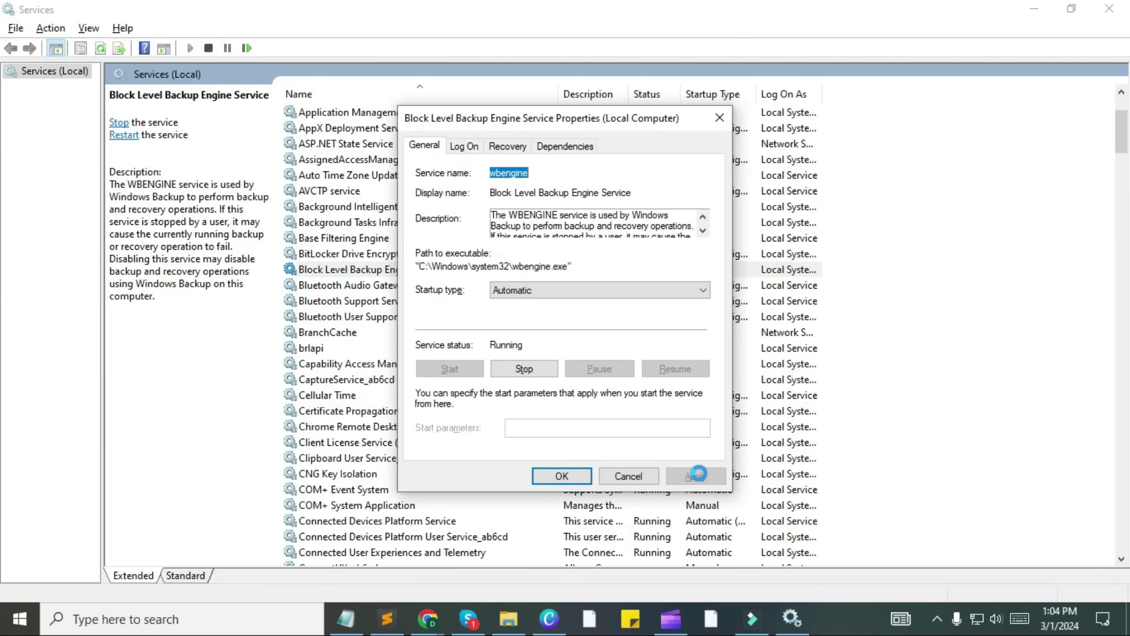
{"action": "left_click", "coordinate": [560, 476]}
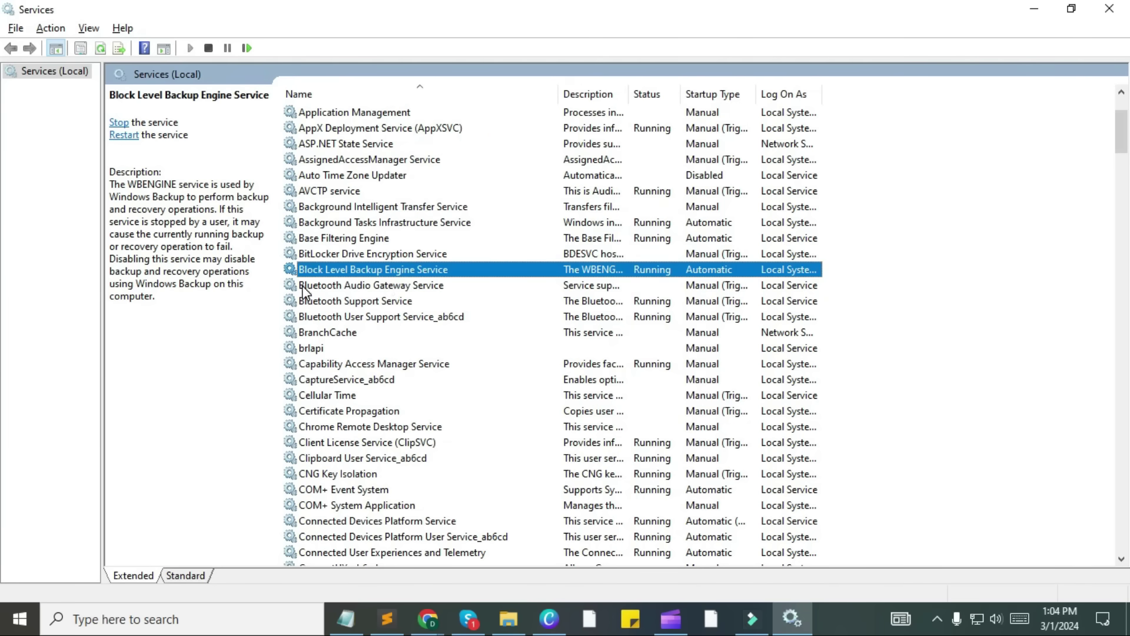
Set the Bluetooth Audio Gateway Service's startup type to Automatic and apply the change
{"action": "left_click", "coordinate": [390, 286]}
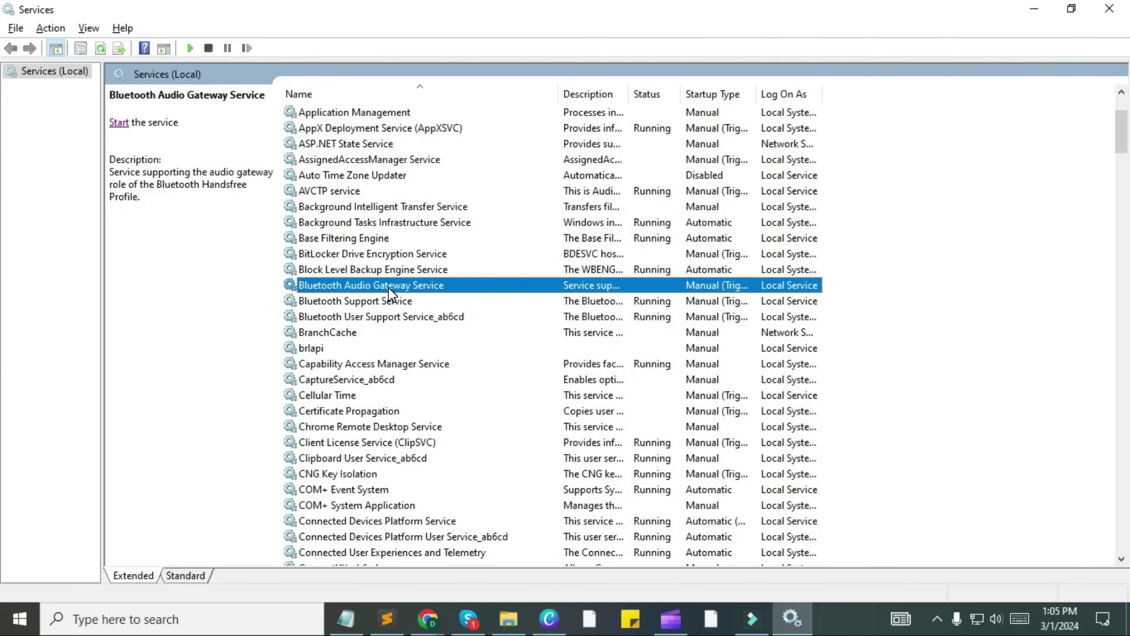
{"action": "double_click", "coordinate": [389, 286]}
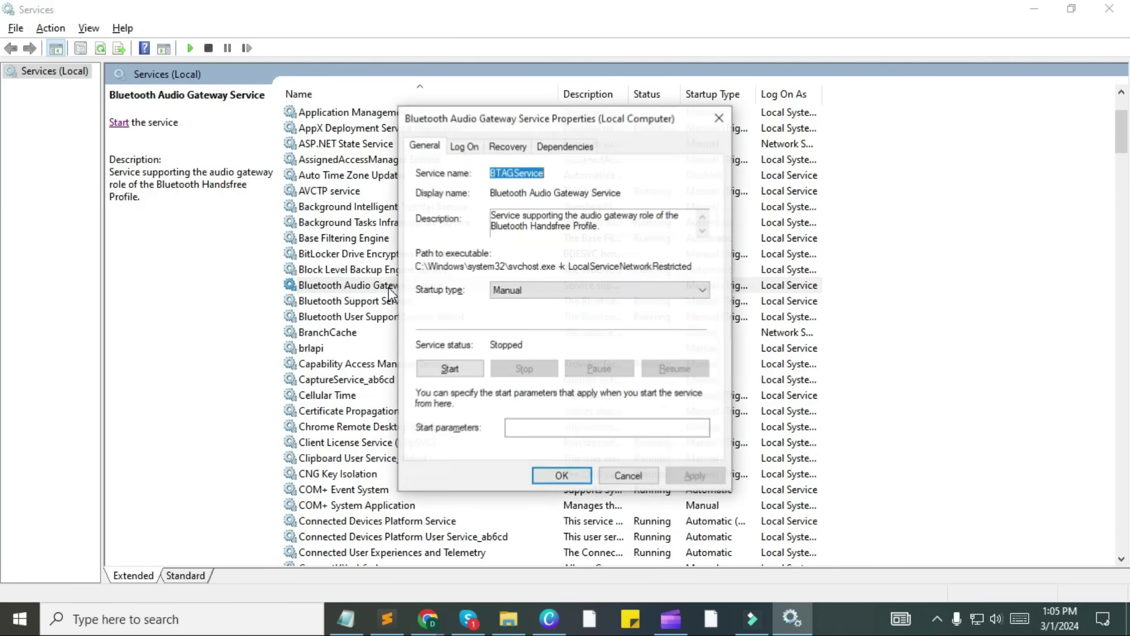
{"action": "left_click", "coordinate": [505, 291]}
{"action": "left_click", "coordinate": [512, 314]}
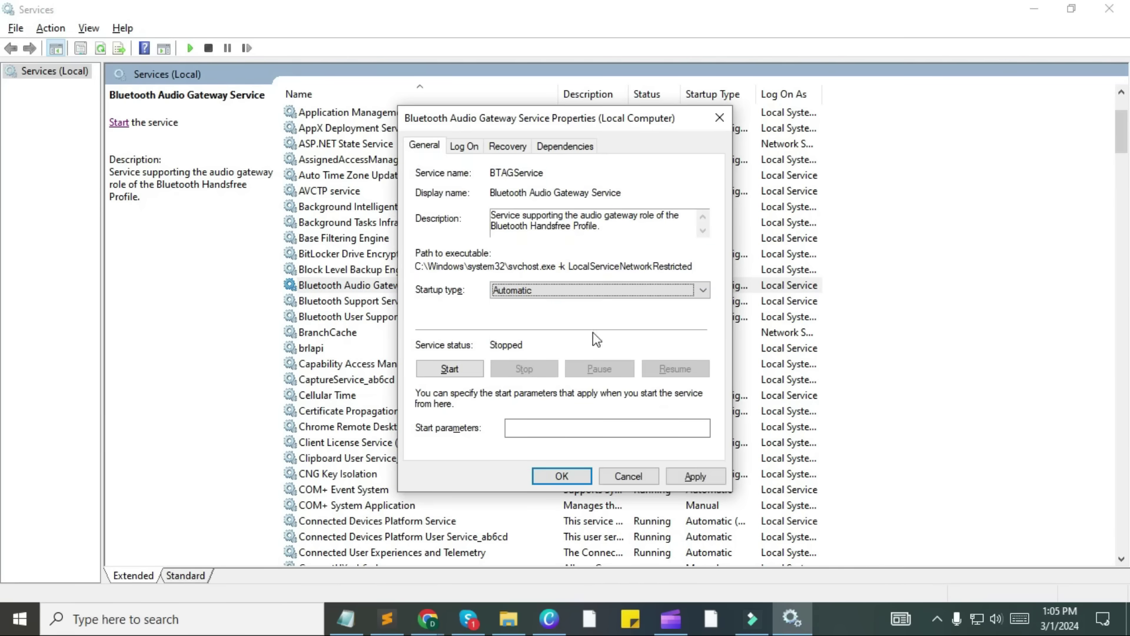
{"action": "left_click", "coordinate": [685, 478]}
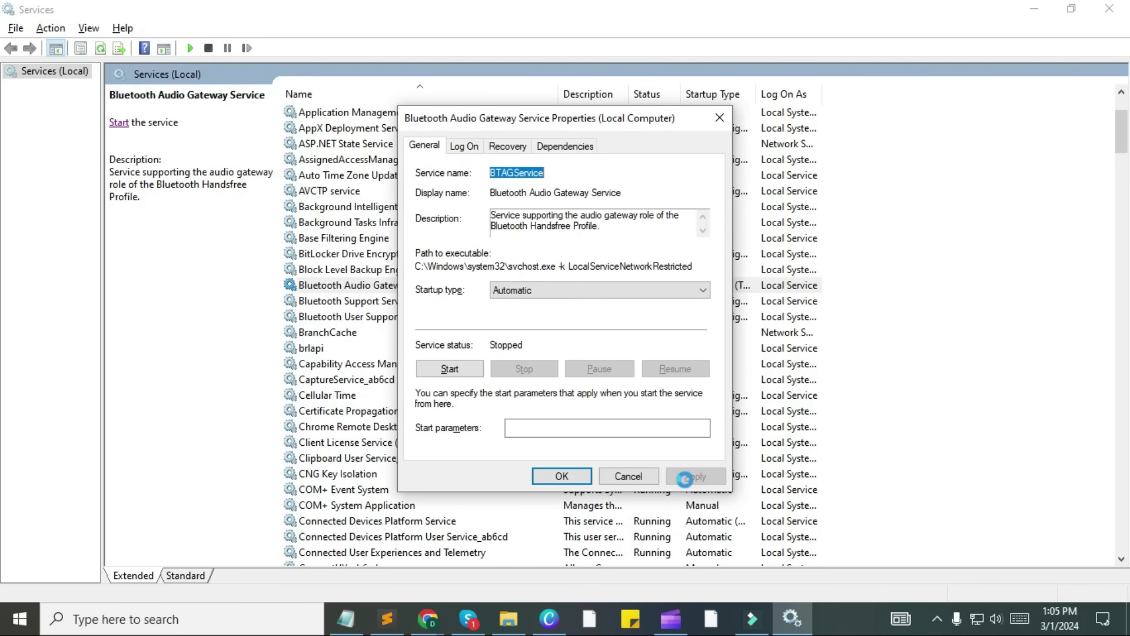
{"action": "left_click", "coordinate": [557, 477]}
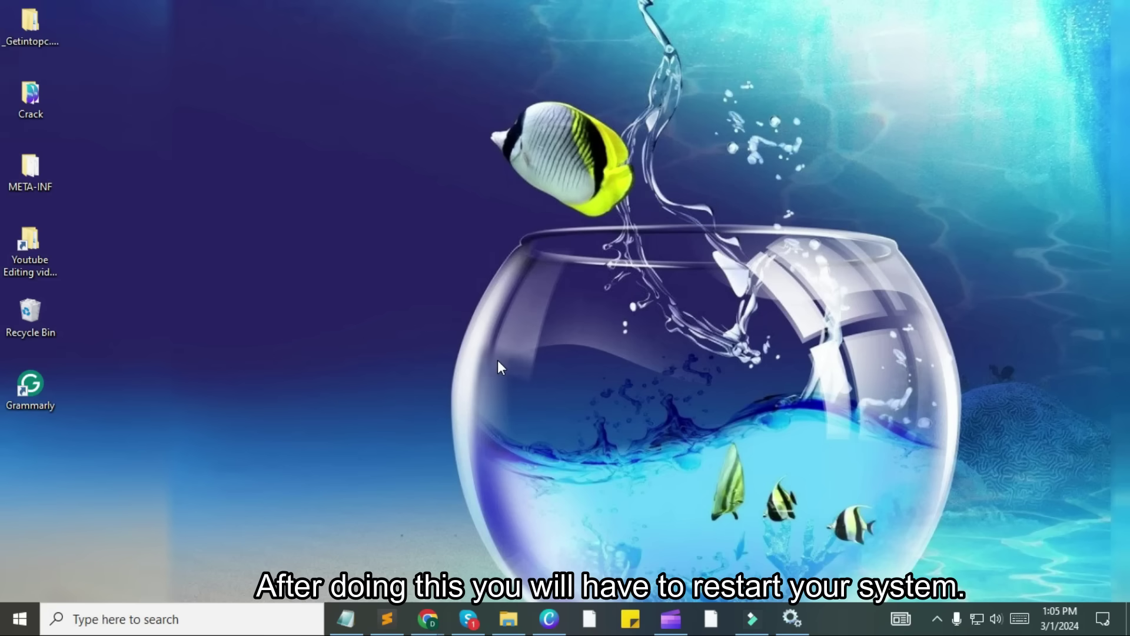
Display the PC's power options to locate Restart, and dismiss them without restarting
{"action": "left_click", "coordinate": [496, 361]}
{"action": "left_click", "coordinate": [19, 618]}
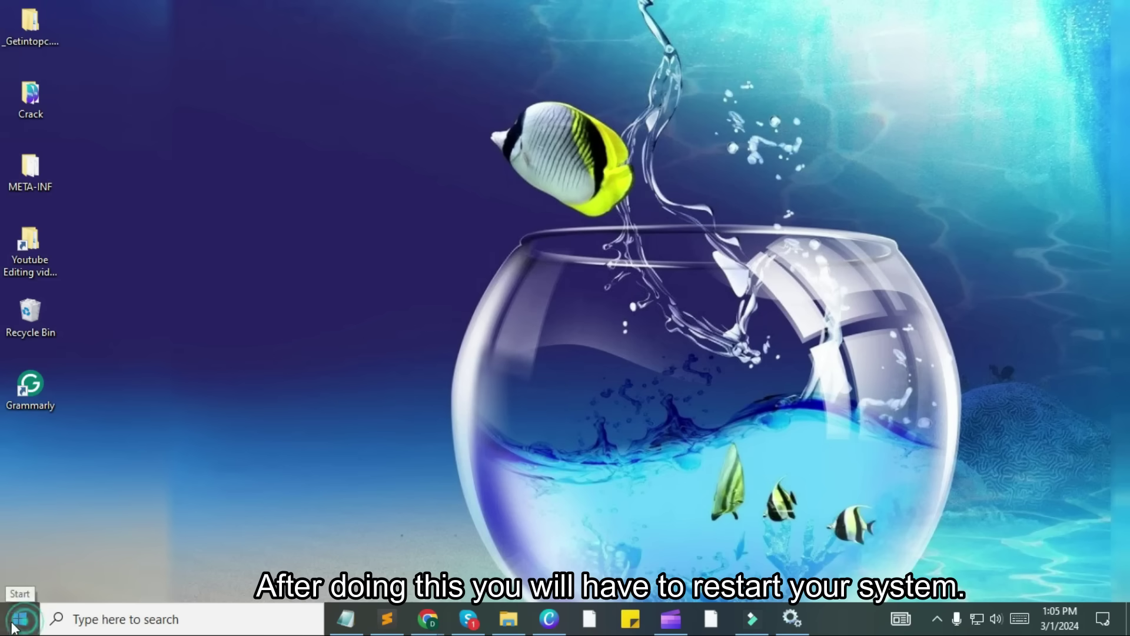
{"action": "left_click", "coordinate": [24, 590]}
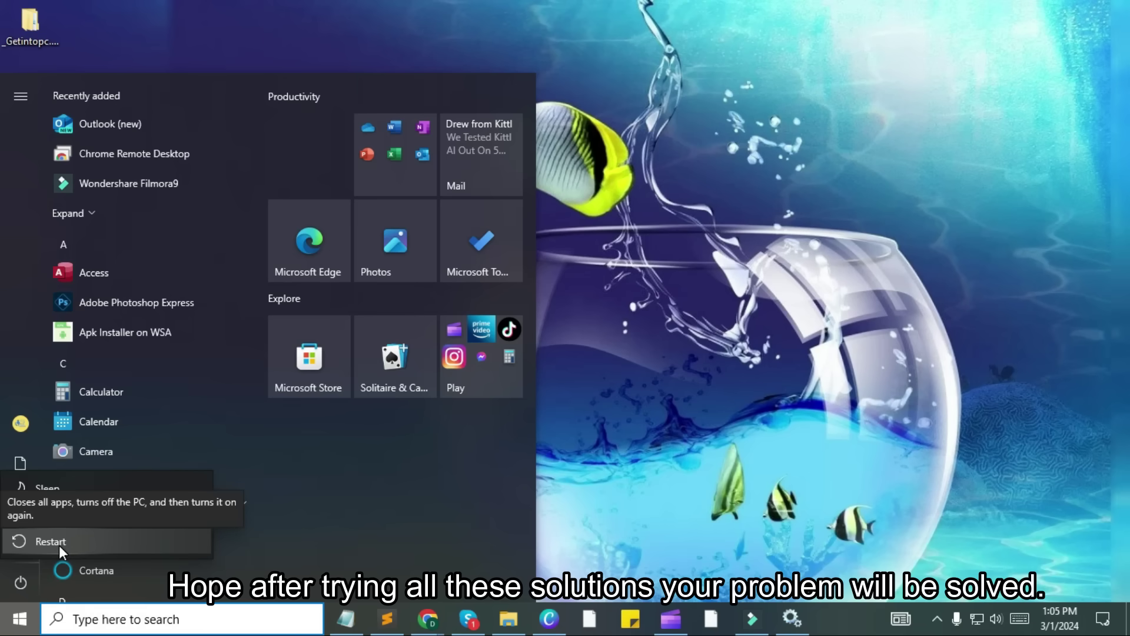
{"action": "left_click", "coordinate": [807, 401]}
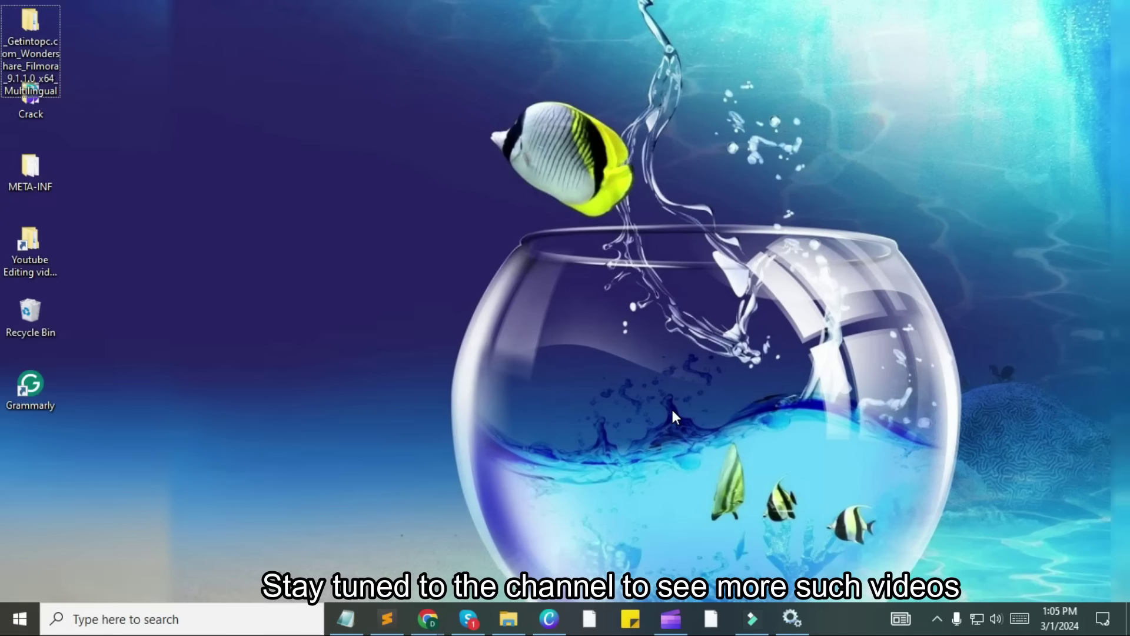